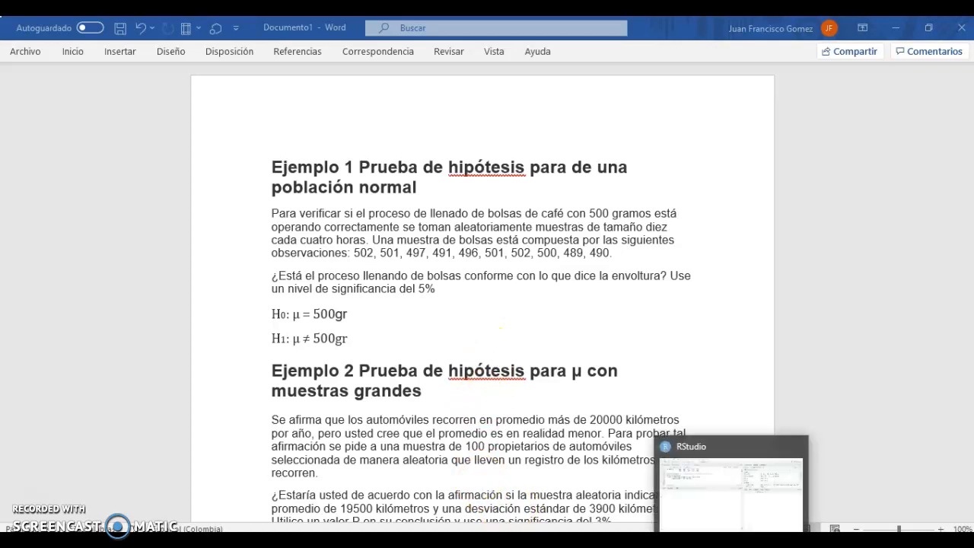
# Compare Example 1's problem statement in Word with the contenido vector and the nortest loading line in the RStudio script
pyautogui.click(731, 542)
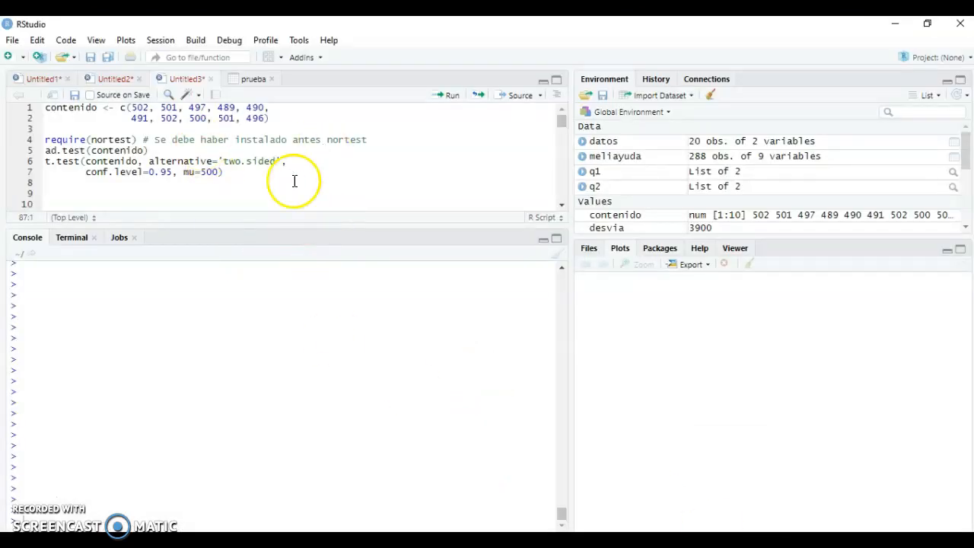
pyautogui.click(696, 542)
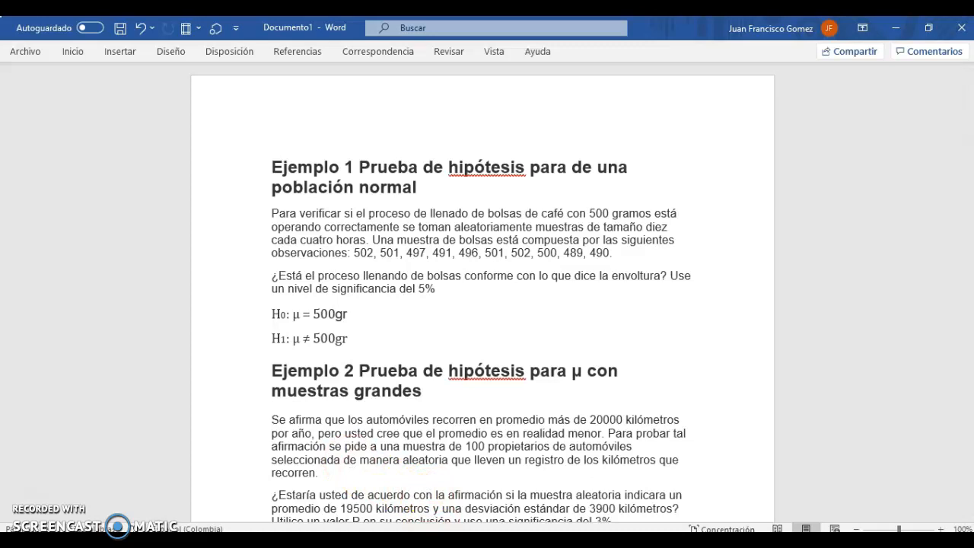
pyautogui.hotkey('alt', 'Tab')
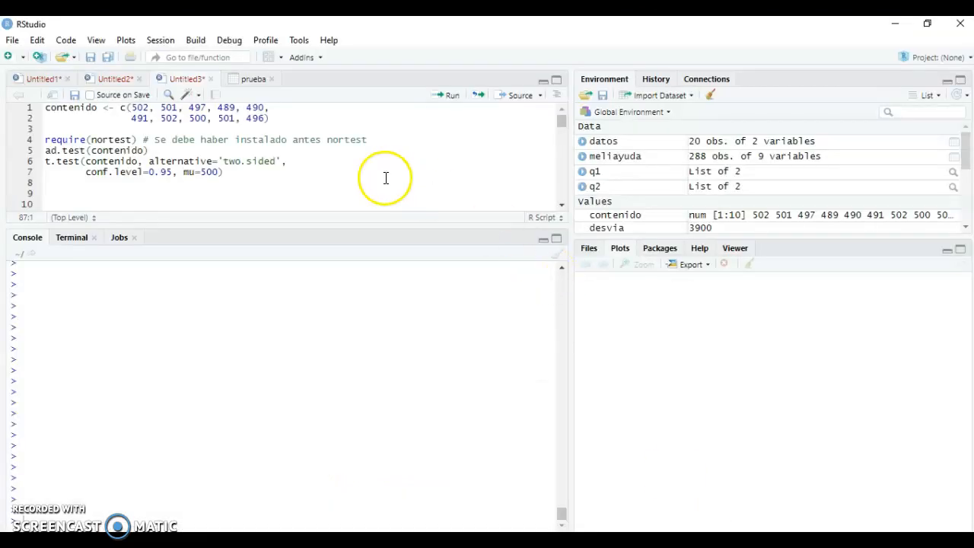
pyautogui.moveTo(297, 115); pyautogui.dragTo(43, 108)
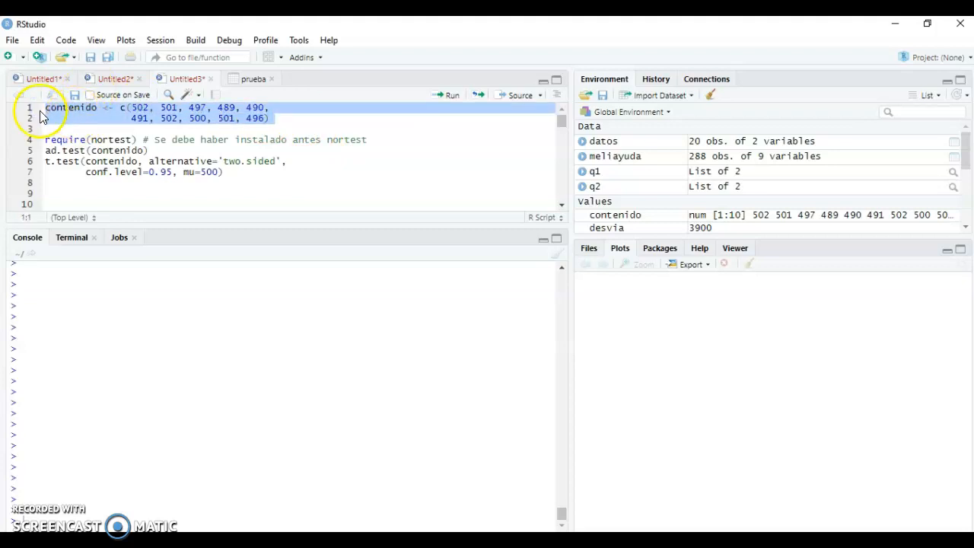
pyautogui.click(282, 126)
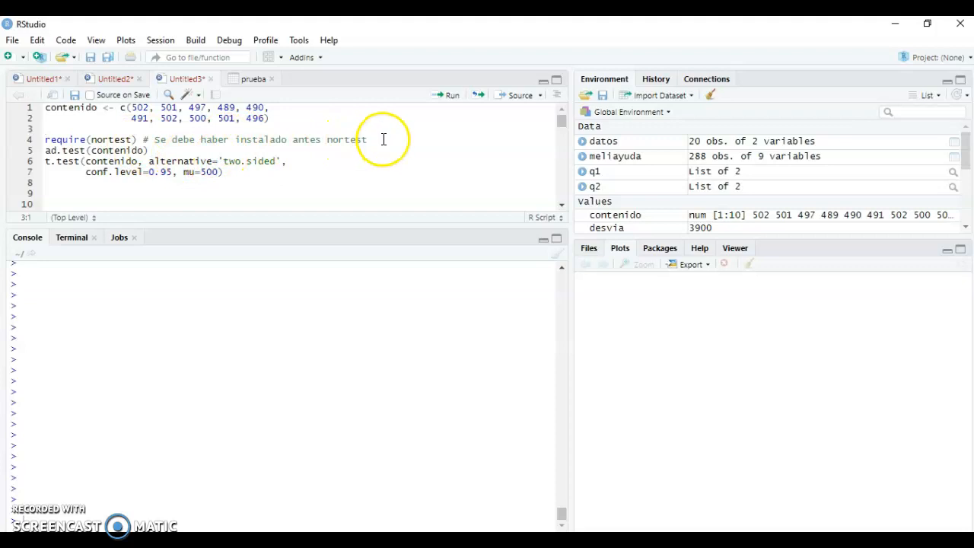
pyautogui.click(150, 151)
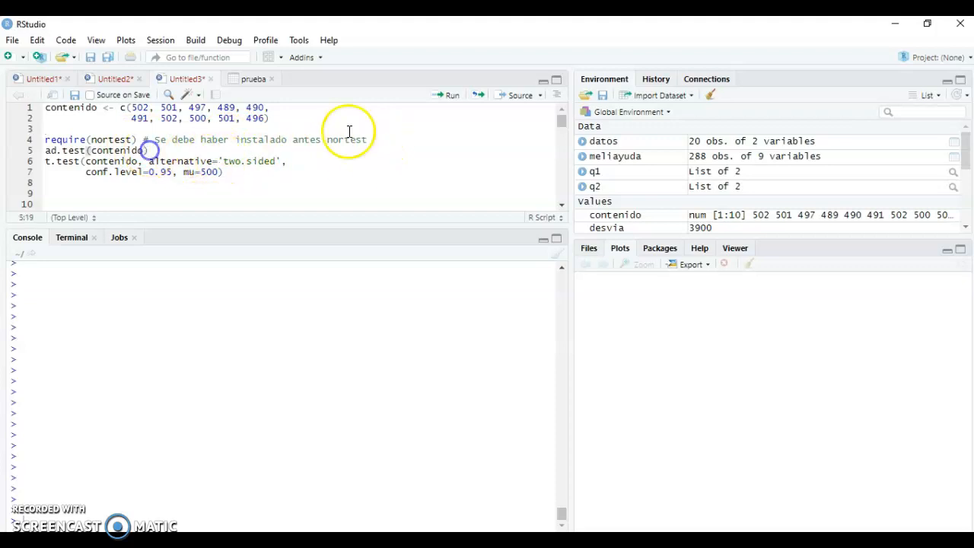
pyautogui.moveTo(388, 138); pyautogui.dragTo(30, 140)
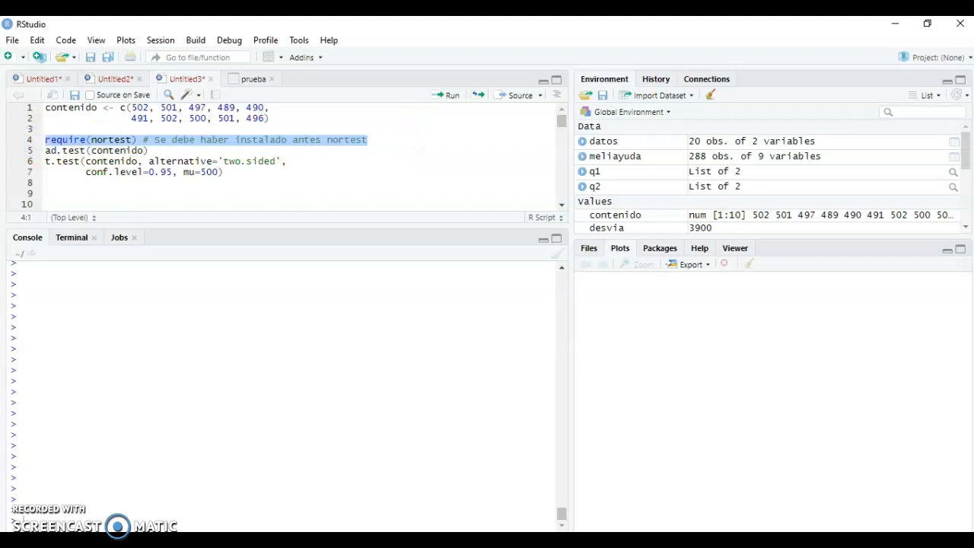
pyautogui.click(297, 41)
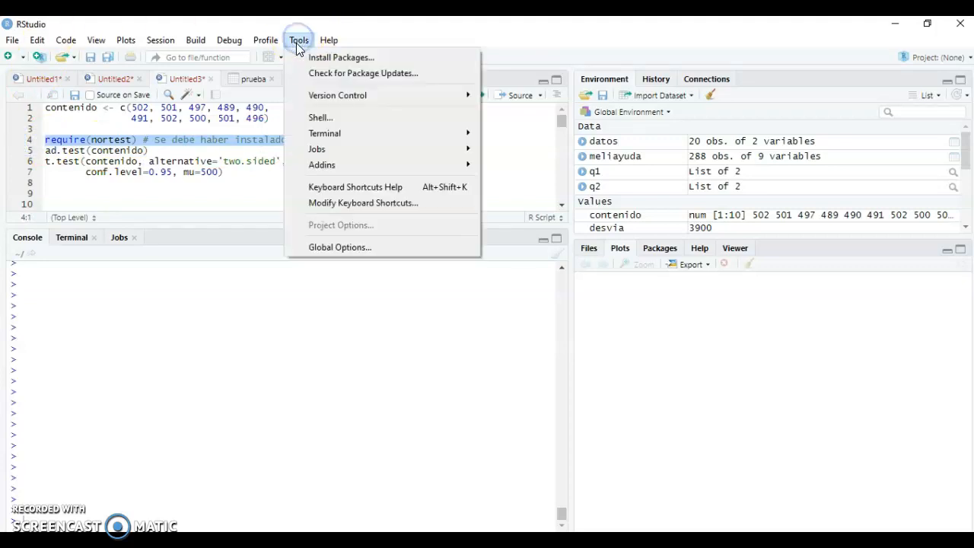
pyautogui.click(339, 57)
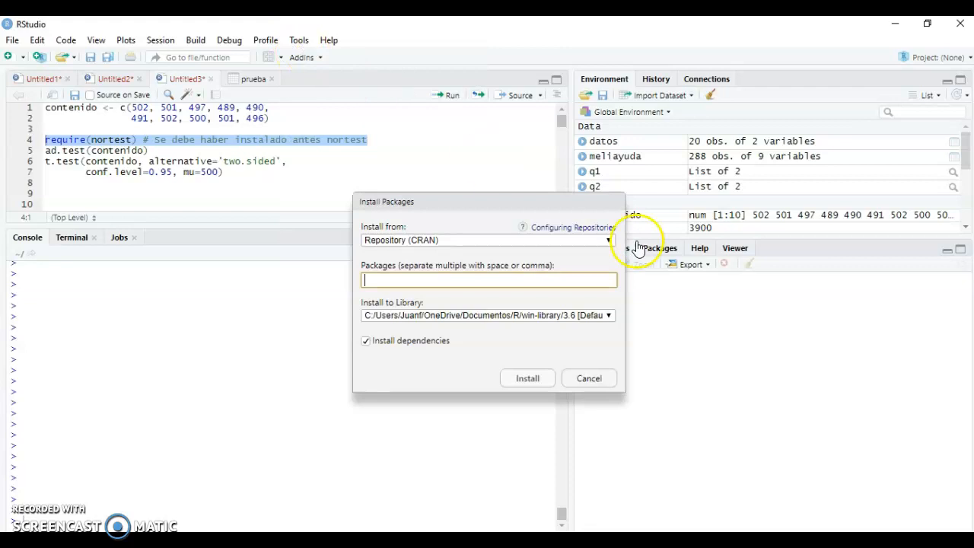
pyautogui.write('nort')
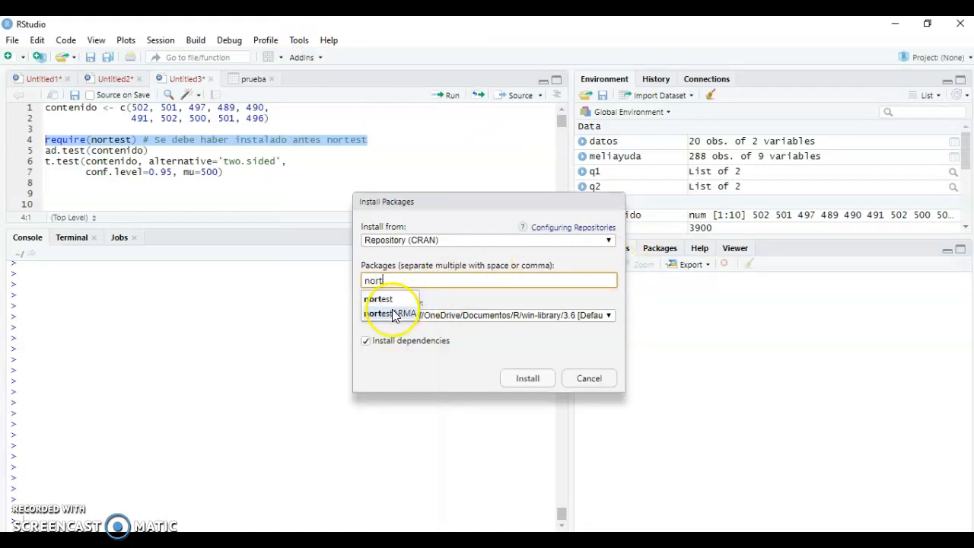
pyautogui.click(612, 379)
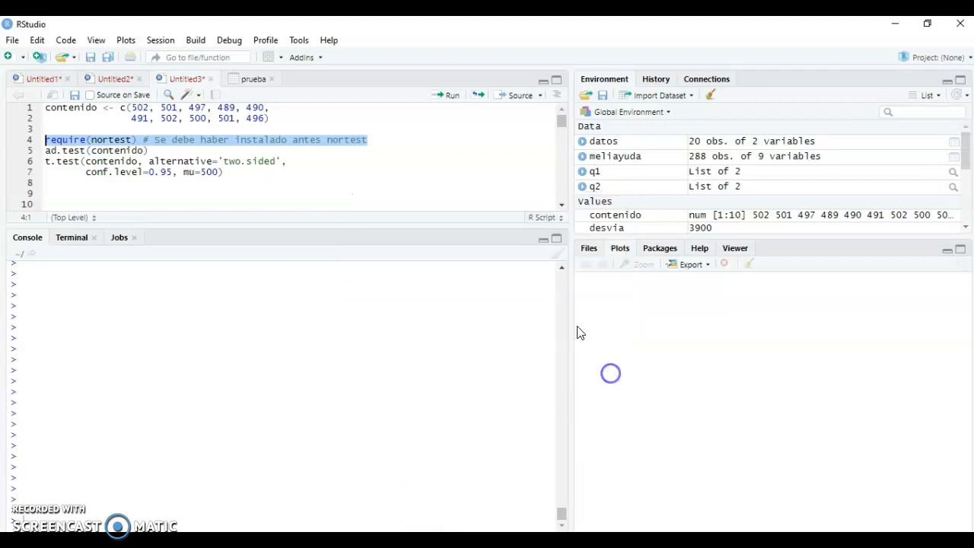
# Run the ad.test(contenido) line of the script to perform the Anderson-Darling normality test
pyautogui.click(146, 150)
pyautogui.click(156, 152)
pyautogui.moveTo(156, 152); pyautogui.dragTo(39, 151)
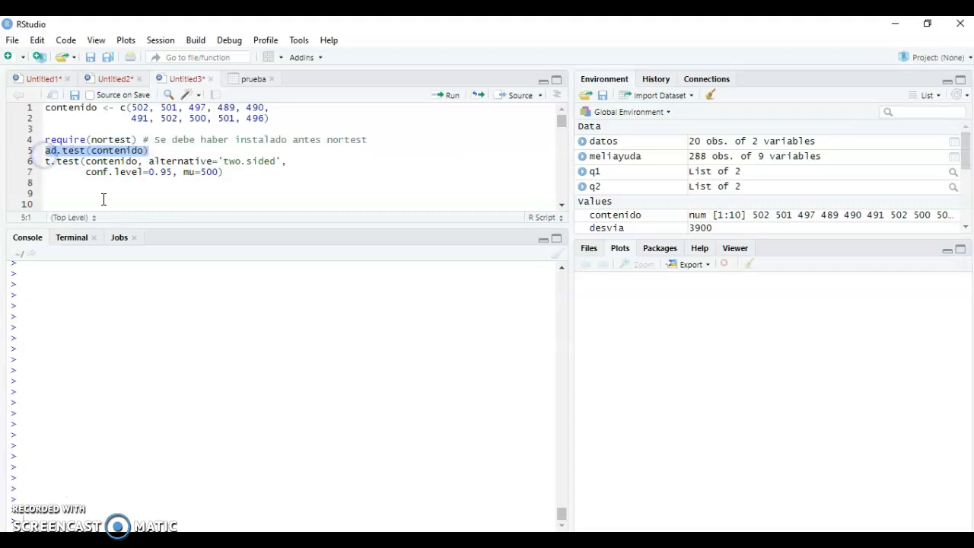
pyautogui.click(432, 104)
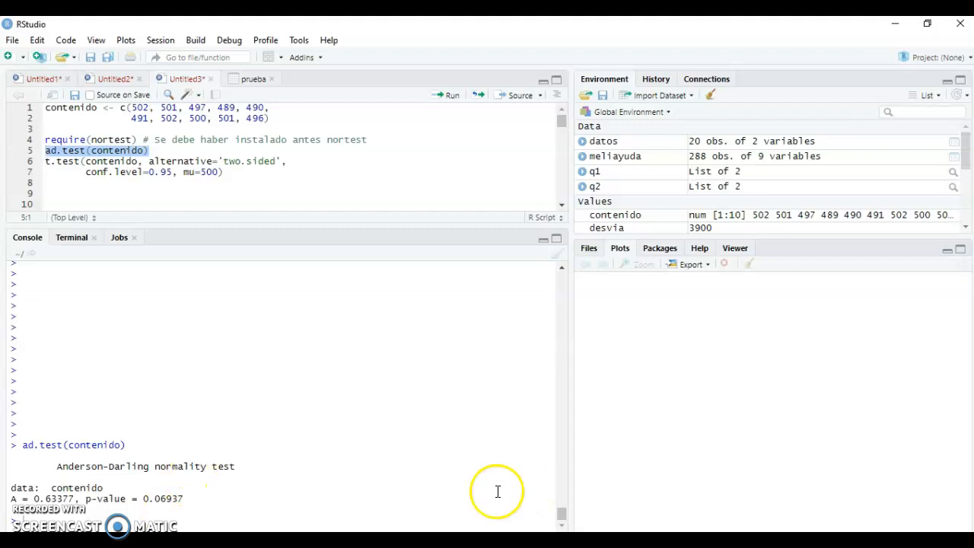
# Consult Example 1's hypotheses in Word and run the script's two-sided t.test on contenido in RStudio with conf.level=0.95 and mu=500
pyautogui.click(544, 539)
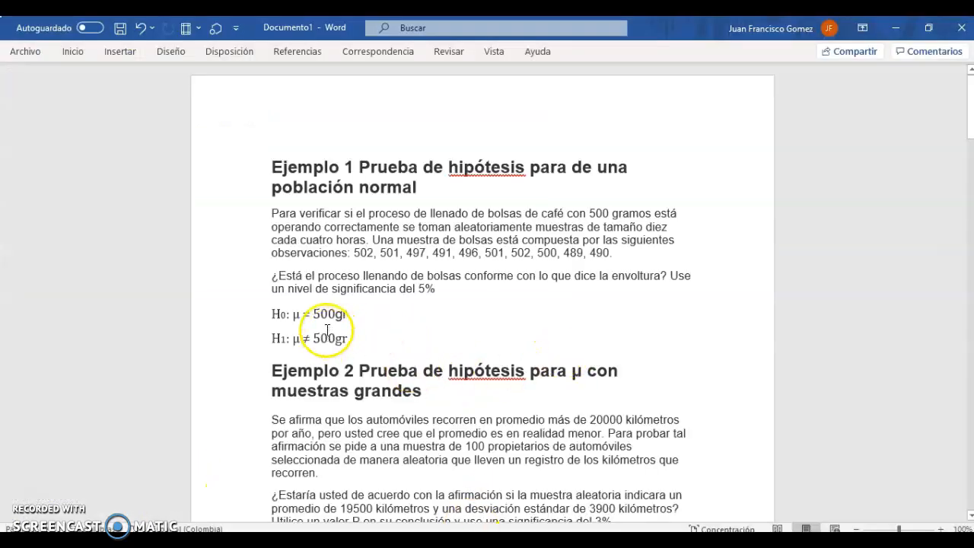
pyautogui.moveTo(455, 542)
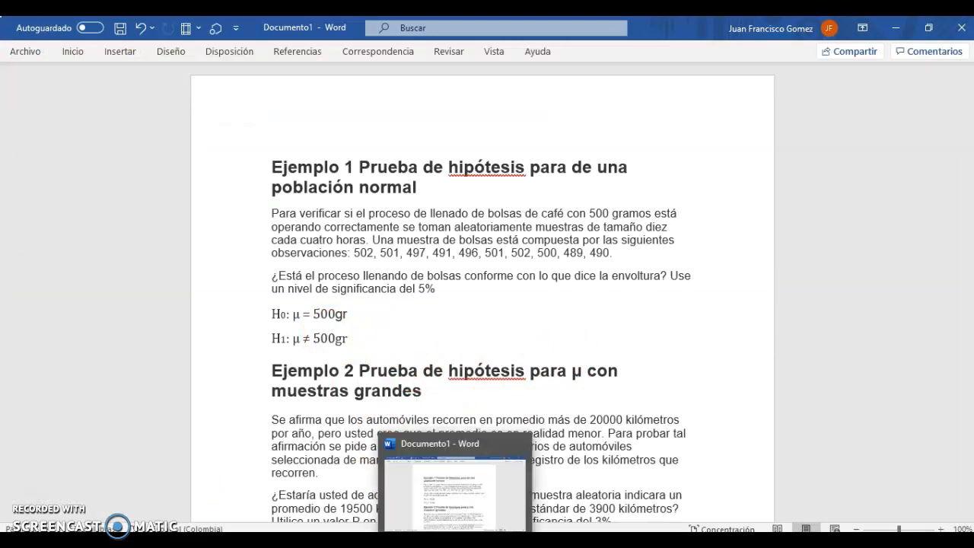
pyautogui.click(455, 542)
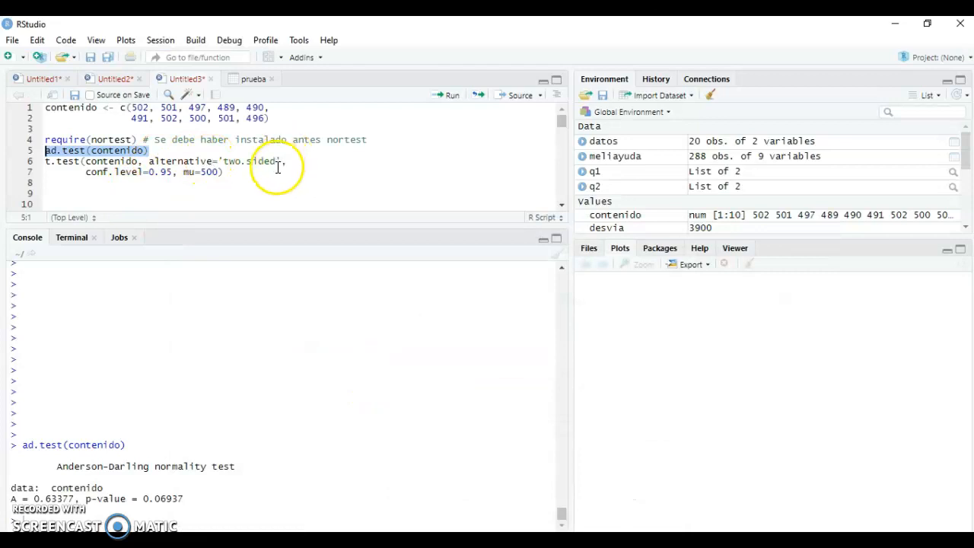
pyautogui.click(233, 171)
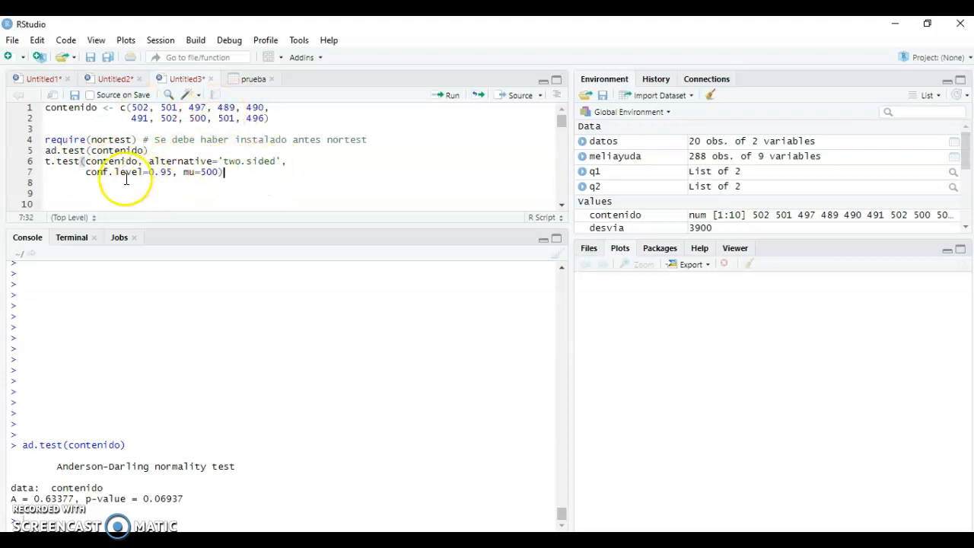
pyautogui.moveTo(229, 172); pyautogui.dragTo(23, 163)
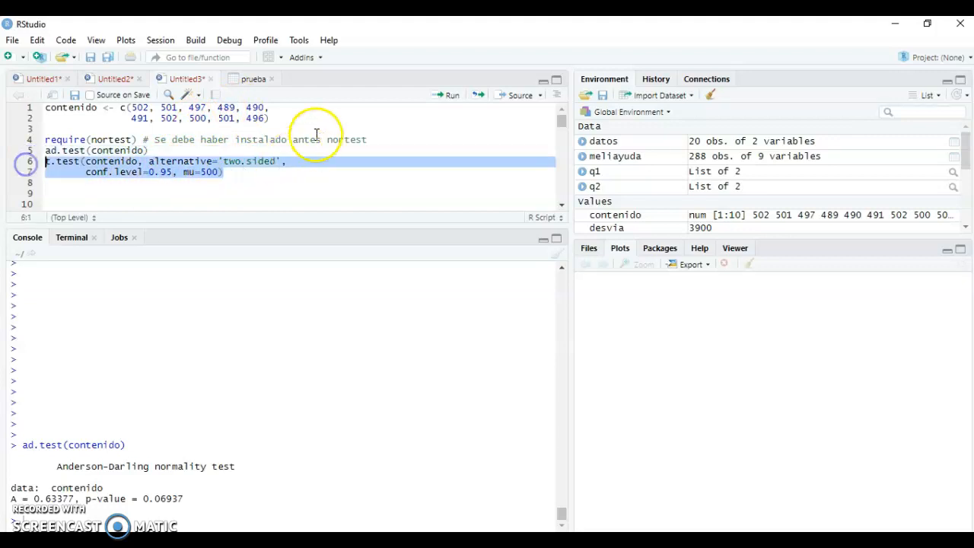
pyautogui.click(439, 102)
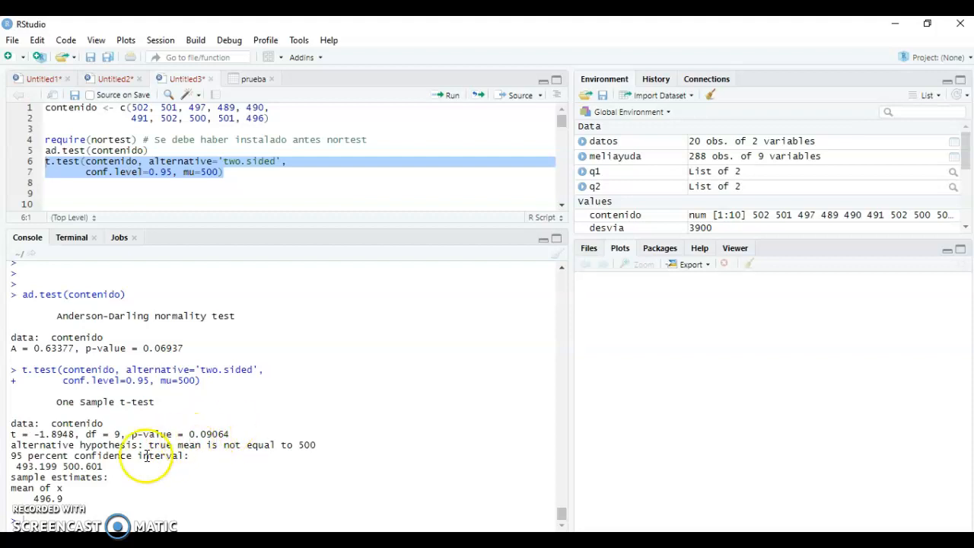
# Compare the t-test's p-value and confidence interval in RStudio with Example 1's hypotheses in Word
pyautogui.hotkey('alt', 'Tab')
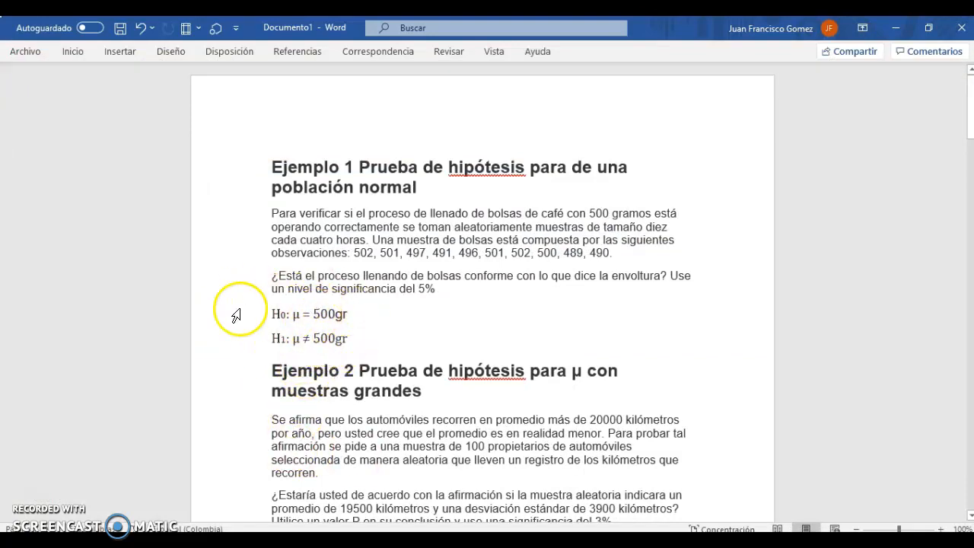
pyautogui.hotkey('alt', 'Tab')
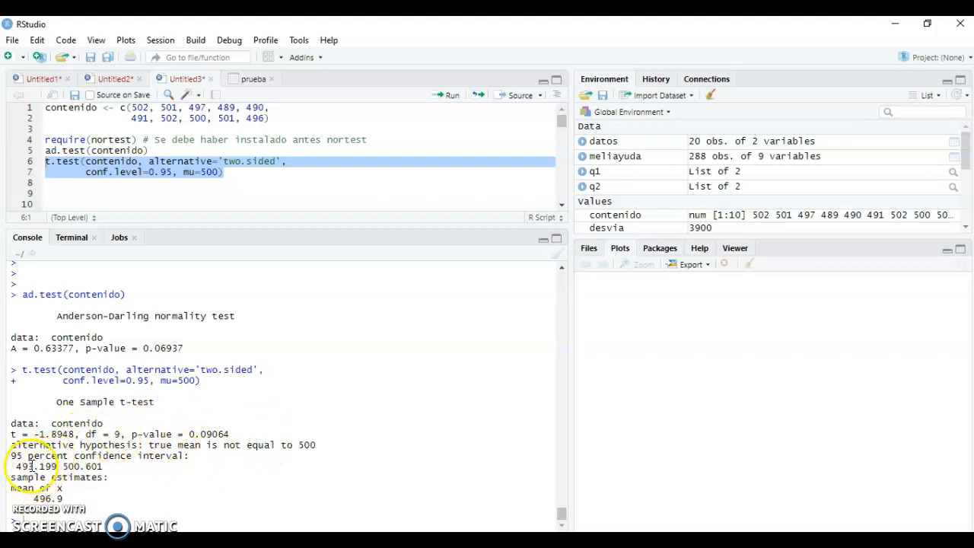
pyautogui.moveTo(15, 466); pyautogui.dragTo(76, 465)
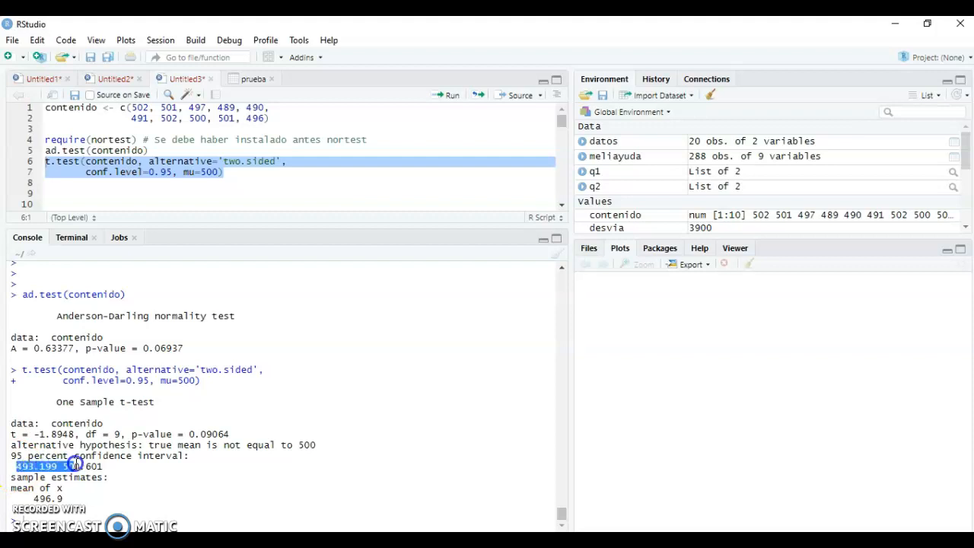
pyautogui.click(116, 494)
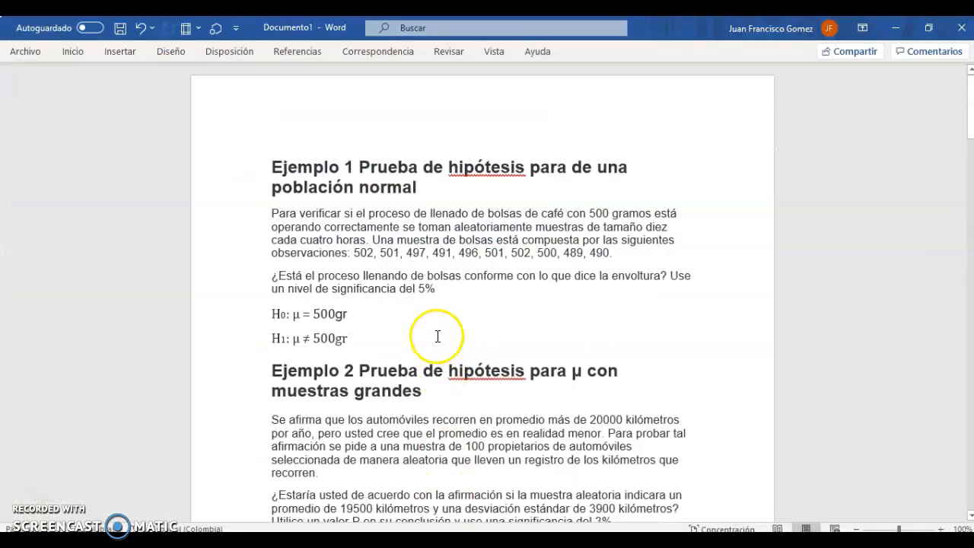
# Examine Example 2's large-sample mean problem in Word, including its hypotheses and significance level
pyautogui.scroll(-5, 437, 335)
pyautogui.scroll(-2, 437, 331)
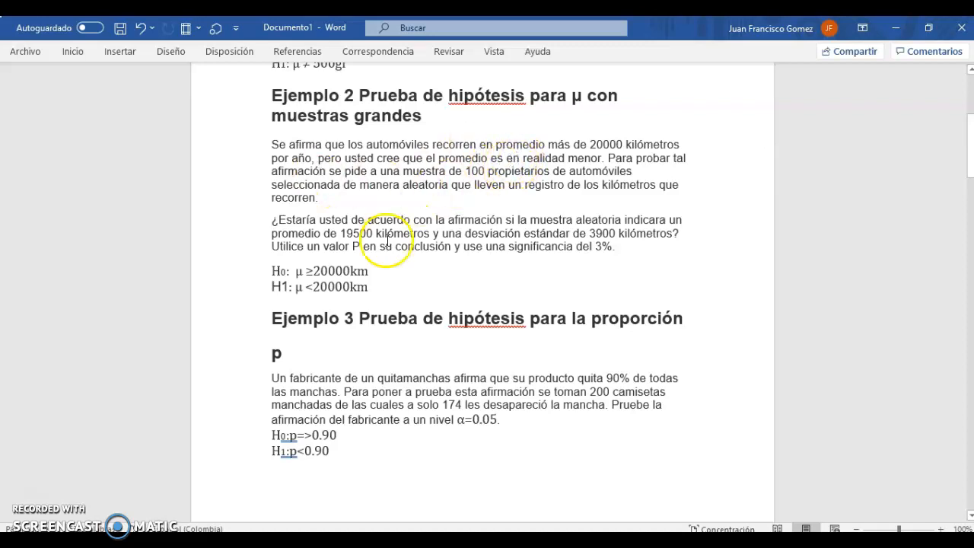
pyautogui.moveTo(392, 297); pyautogui.dragTo(272, 290)
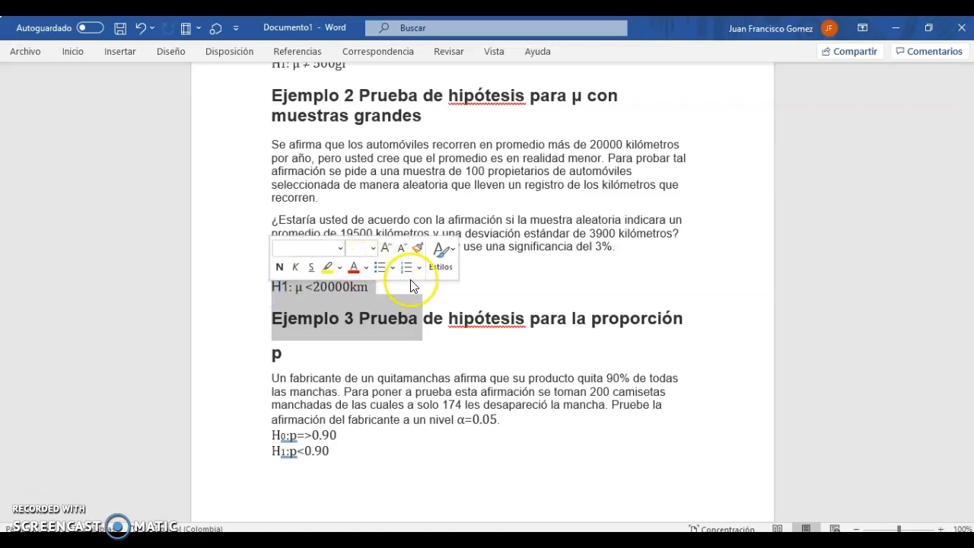
pyautogui.click(493, 281)
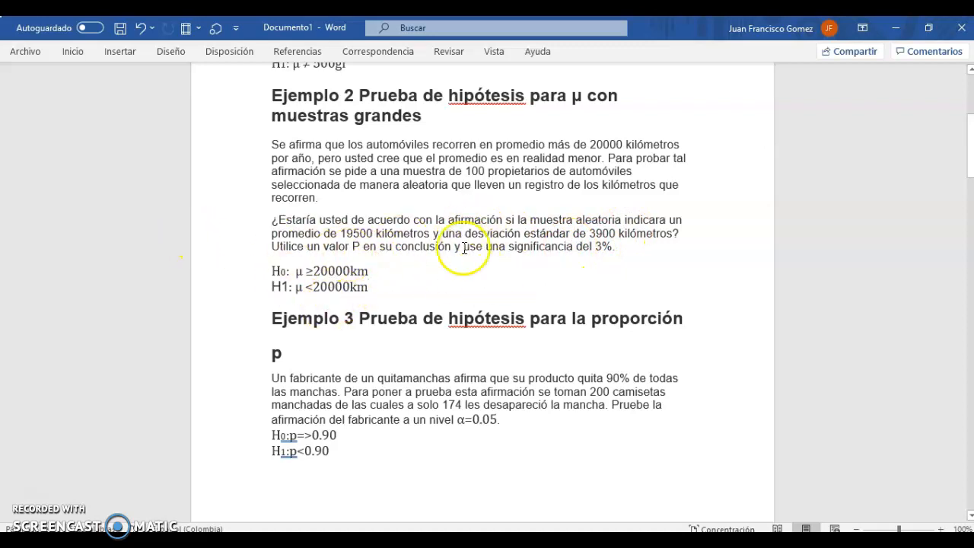
pyautogui.click(615, 252)
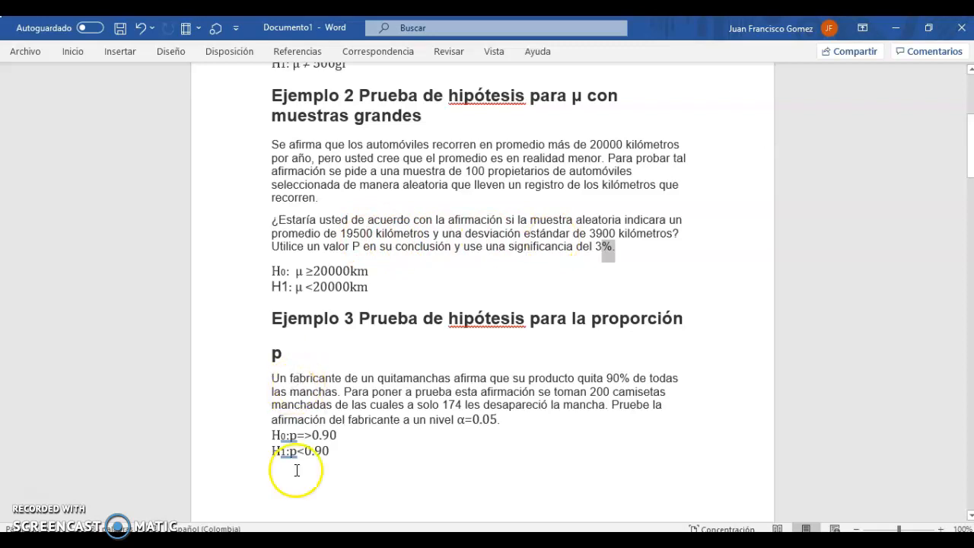
# Switch to RStudio and examine the script's Example 2 input variables and the formula for the est test statistic
pyautogui.hotkey('alt', 'Tab')
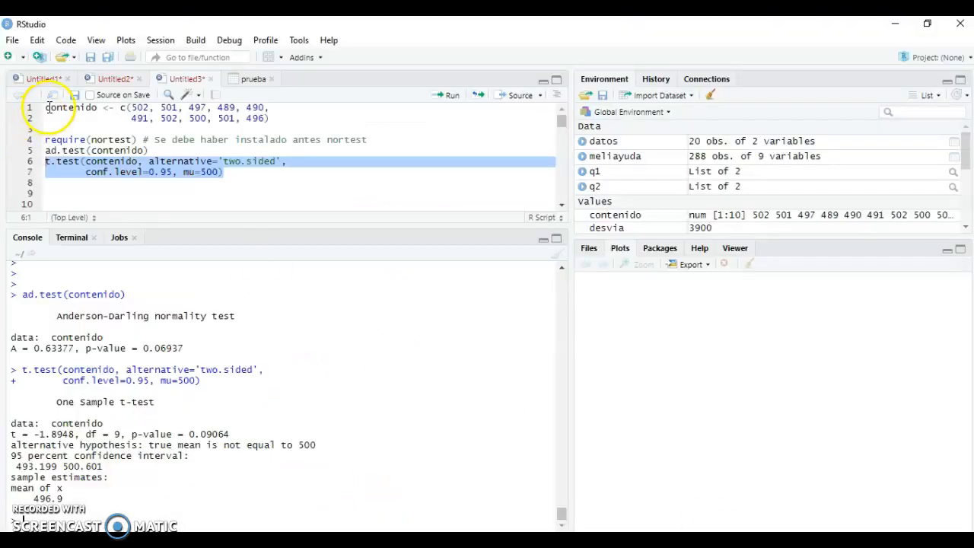
pyautogui.scroll(-2, 237, 185)
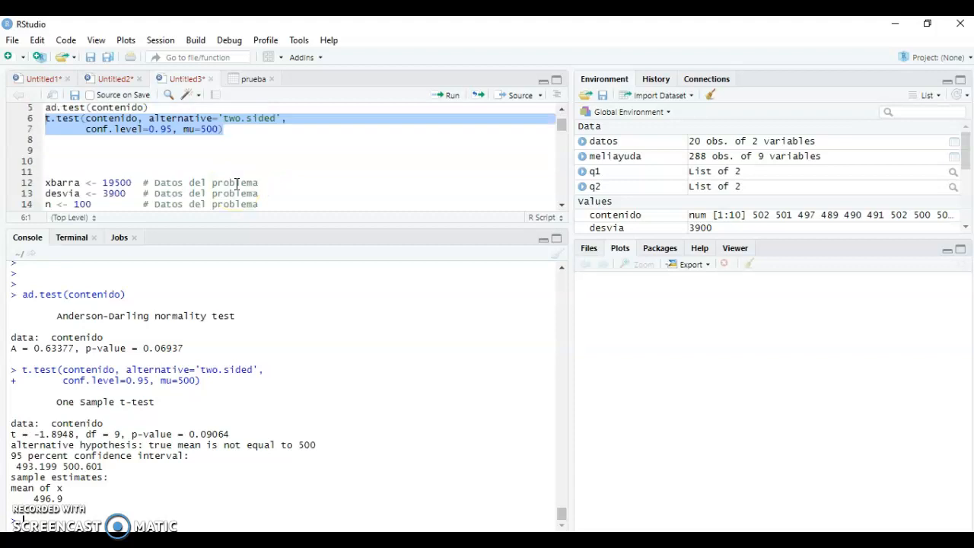
pyautogui.scroll(-2, 236, 184)
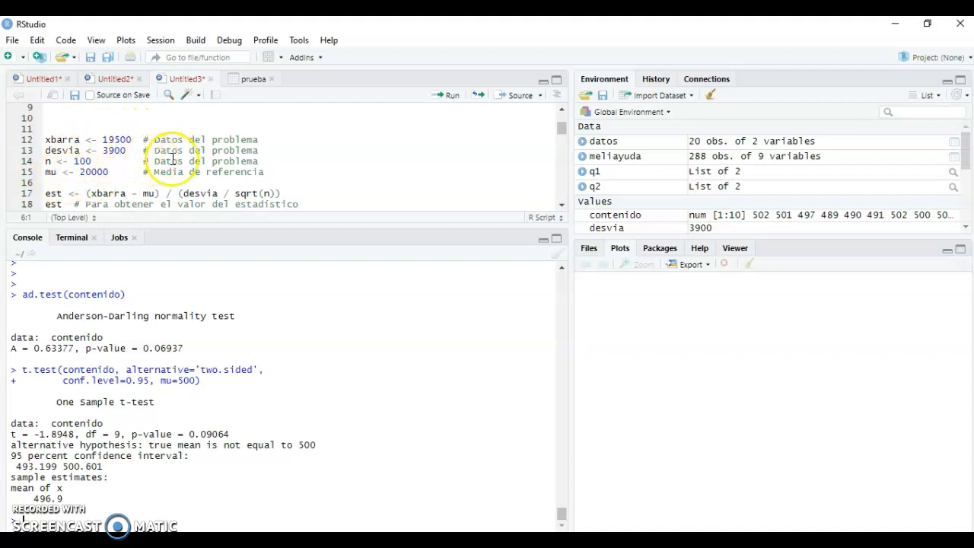
pyautogui.moveTo(257, 162); pyautogui.dragTo(111, 150)
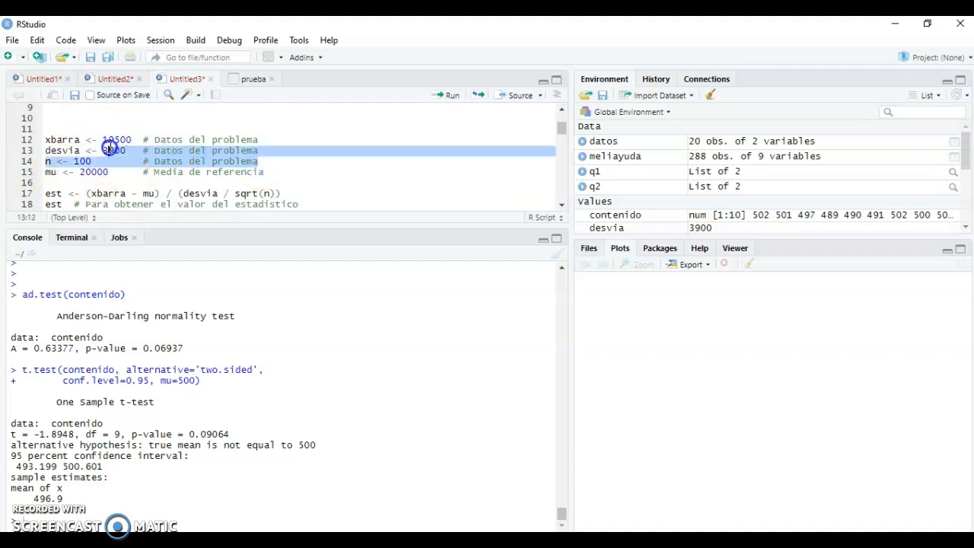
pyautogui.click(259, 172)
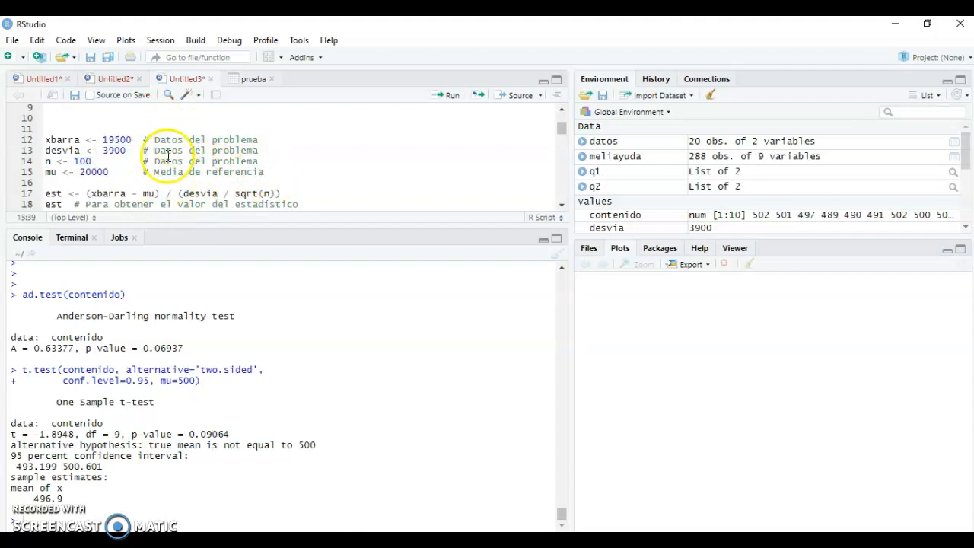
pyautogui.scroll(-2, 166, 158)
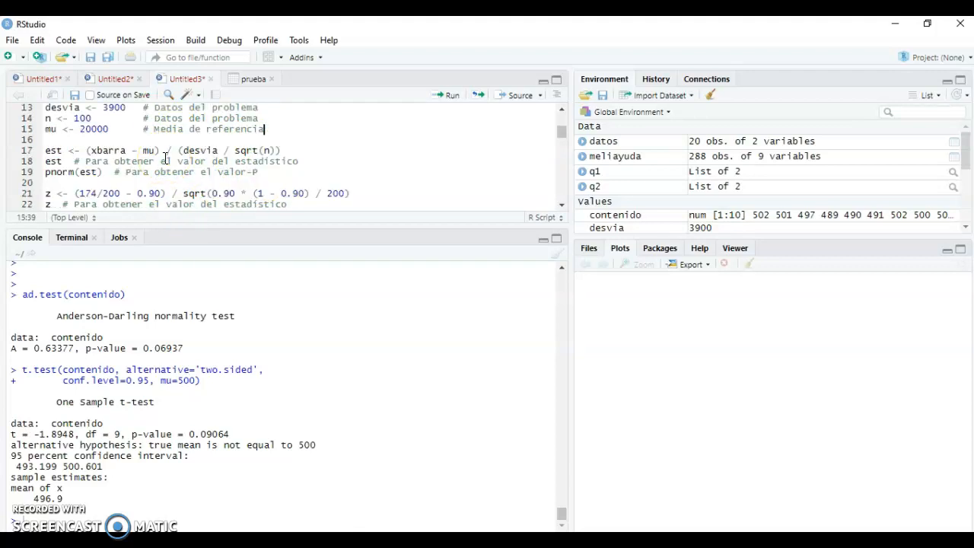
pyautogui.click(102, 160)
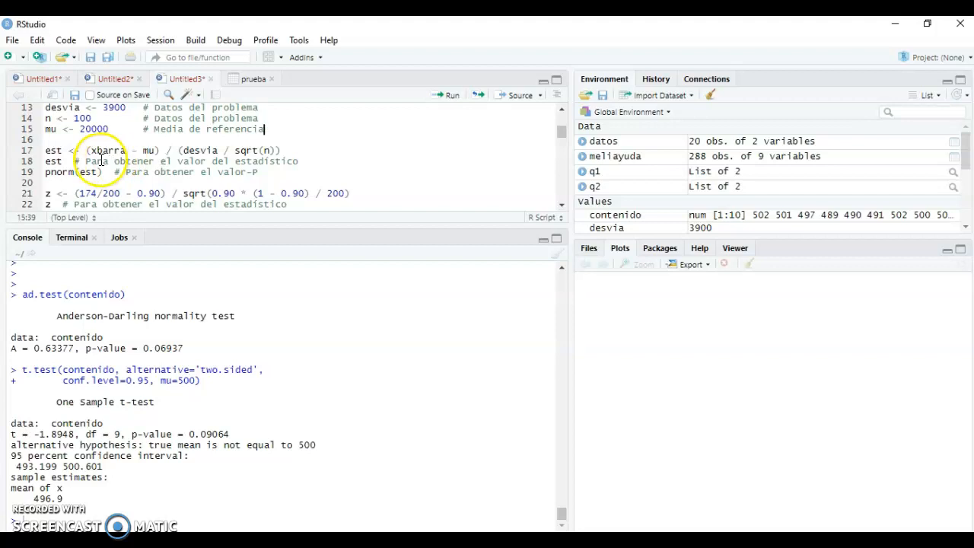
pyautogui.moveTo(287, 152); pyautogui.dragTo(83, 150)
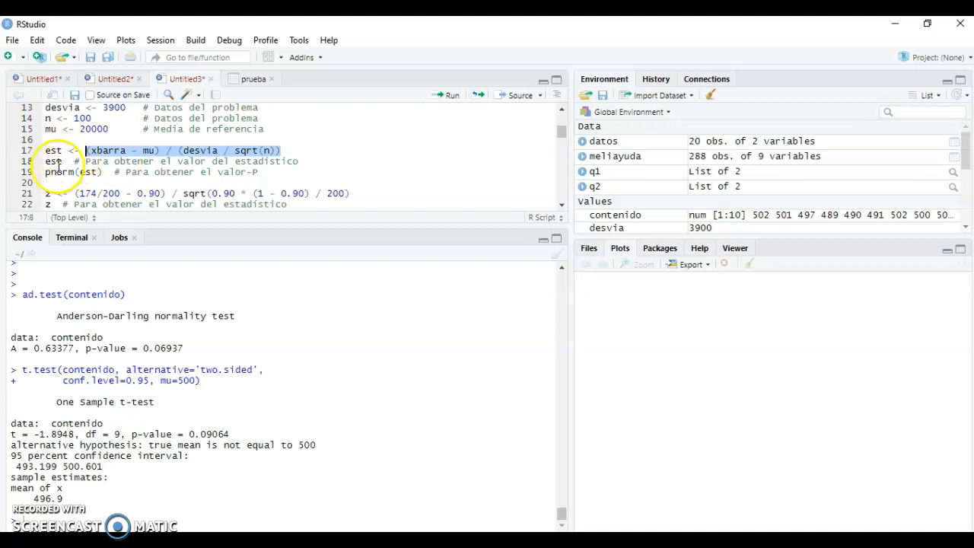
# Run the script's est line and pnorm(est) to get Example 2's test statistic and p-value
pyautogui.click(58, 163)
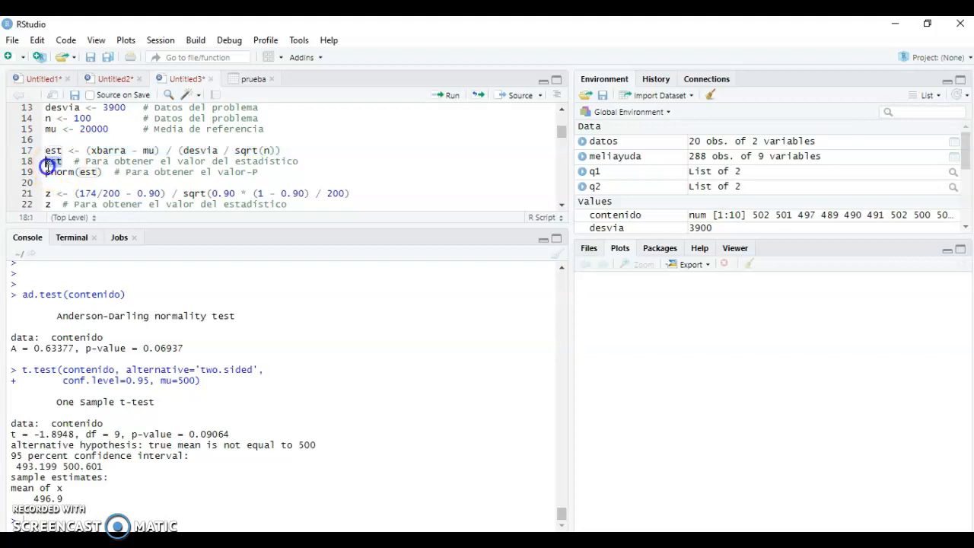
pyautogui.click(445, 100)
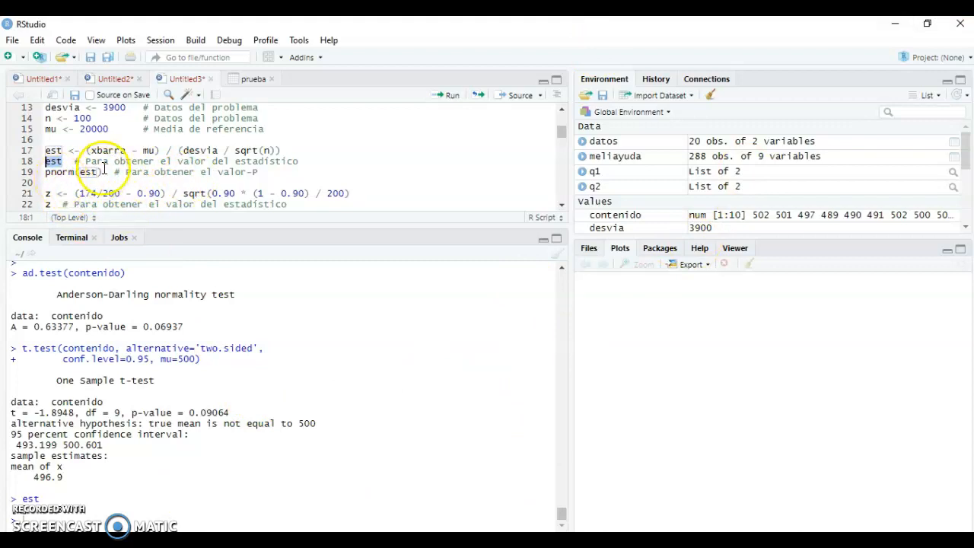
pyautogui.moveTo(102, 172); pyautogui.dragTo(60, 172)
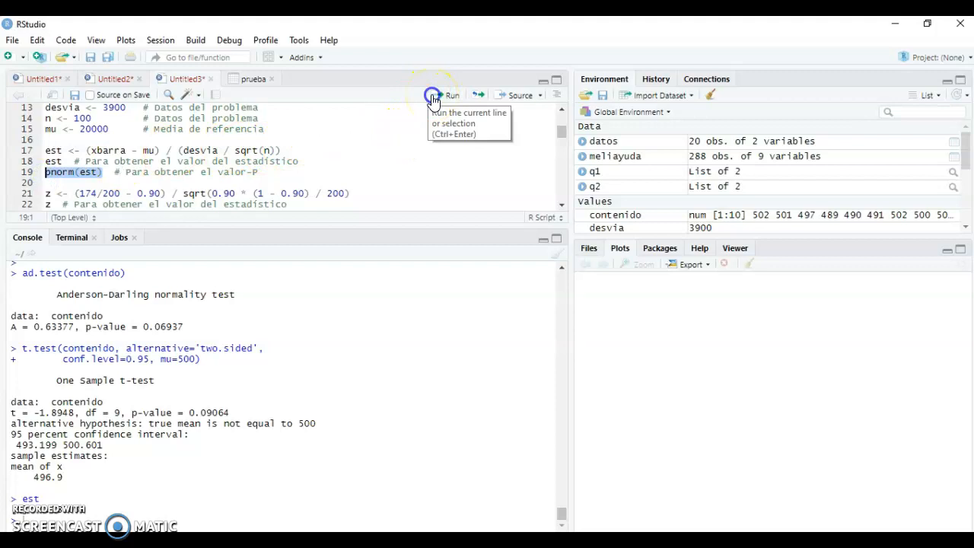
pyautogui.click(433, 98)
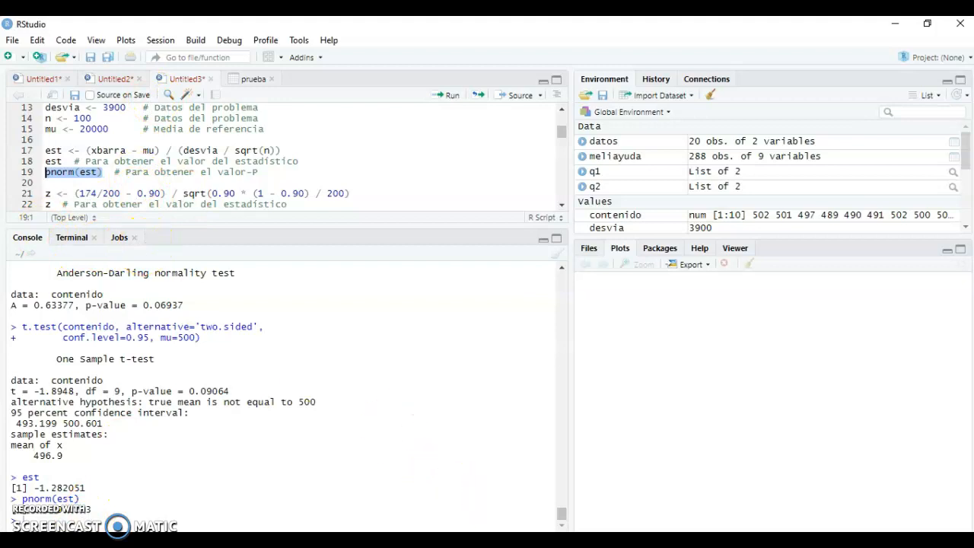
# Switch to Word and examine Example 3's proportion problem, including its null and alternative hypotheses and the significance level
pyautogui.hotkey('alt', 'Tab')
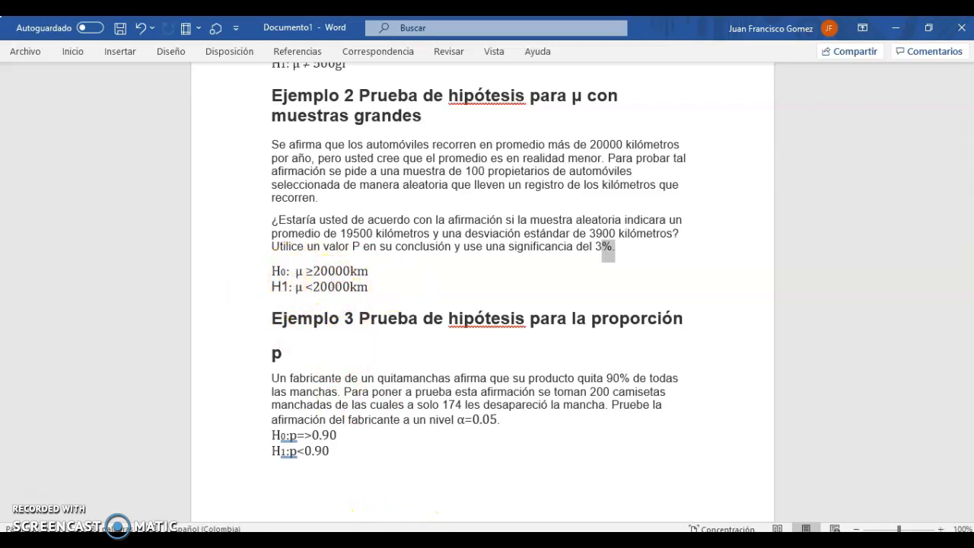
pyautogui.moveTo(455, 542)
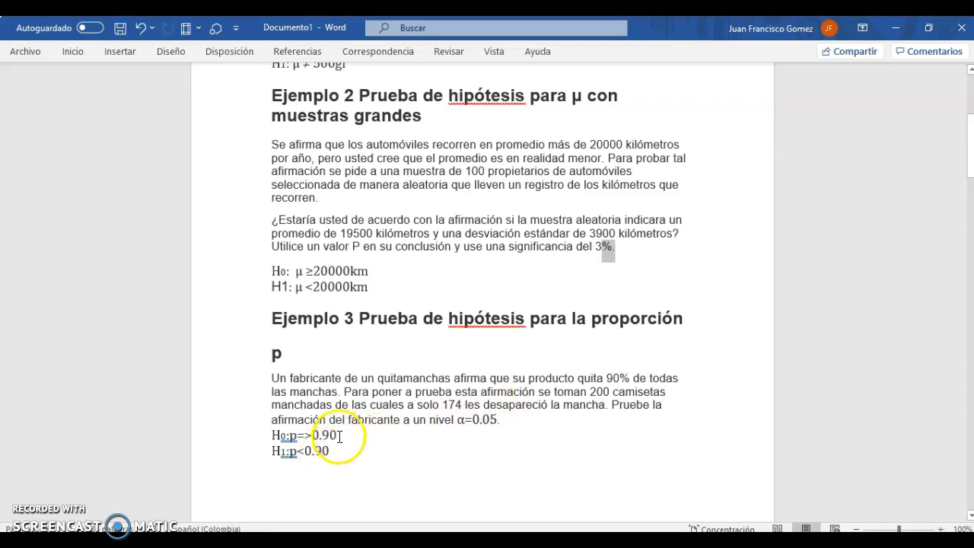
pyautogui.moveTo(335, 451); pyautogui.dragTo(282, 449)
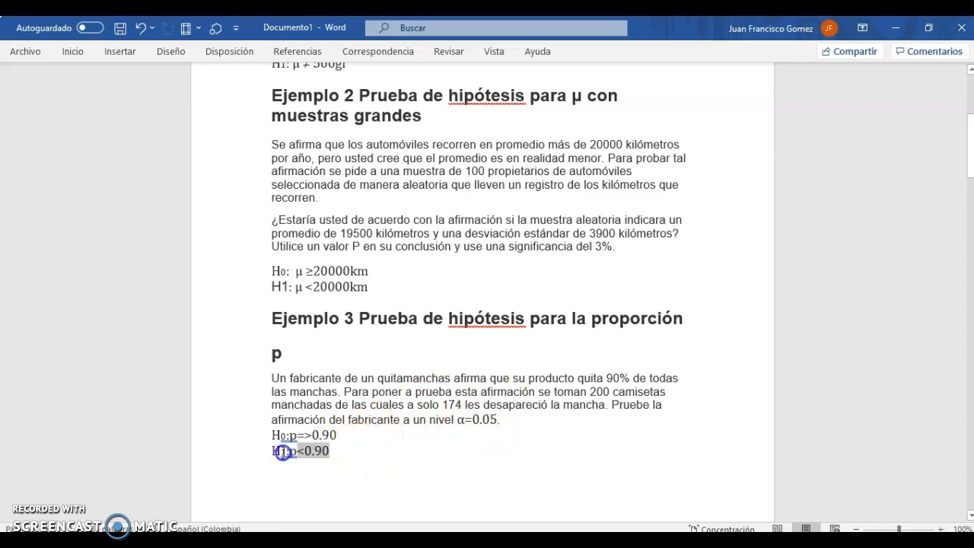
pyautogui.click(338, 452)
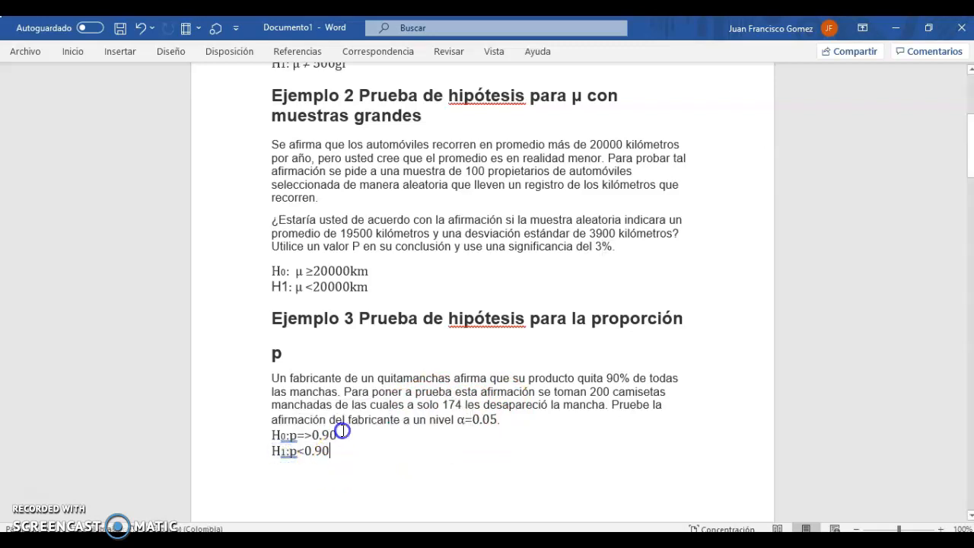
pyautogui.moveTo(321, 436); pyautogui.dragTo(406, 461)
pyautogui.click(406, 461)
# Switch to RStudio, review the script's proportion formula for z, and run the z line to print Example 3's test statistic
pyautogui.hotkey('alt', 'Tab')
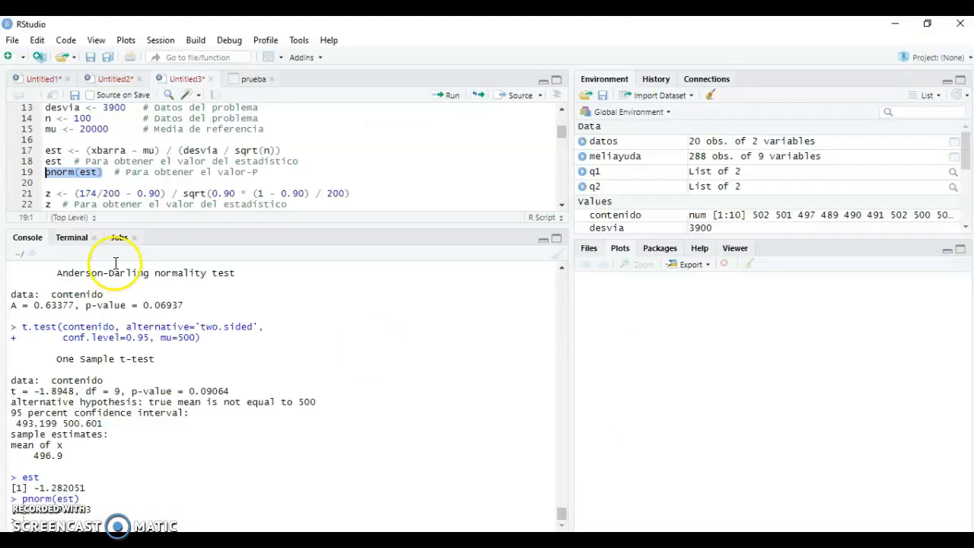
pyautogui.scroll(-2, 114, 198)
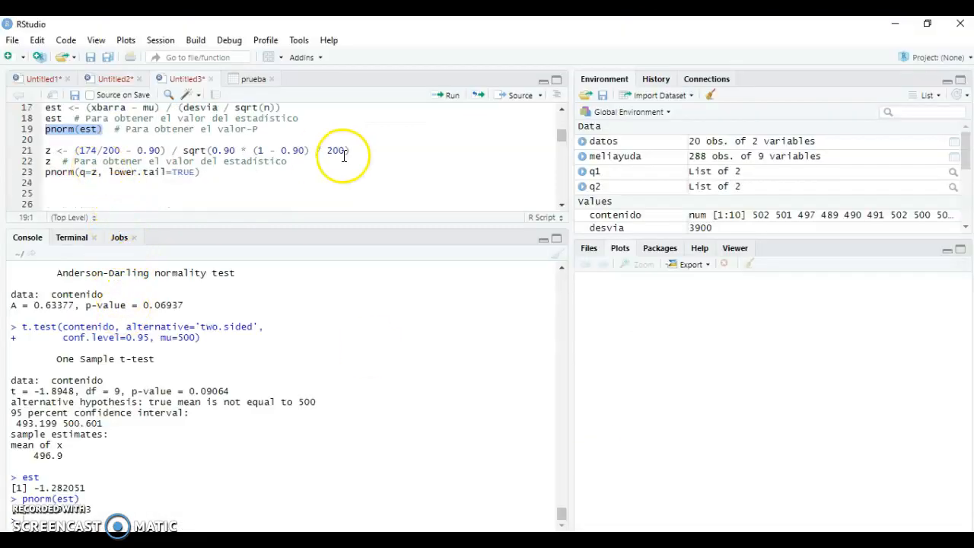
pyautogui.moveTo(355, 151); pyautogui.dragTo(74, 150)
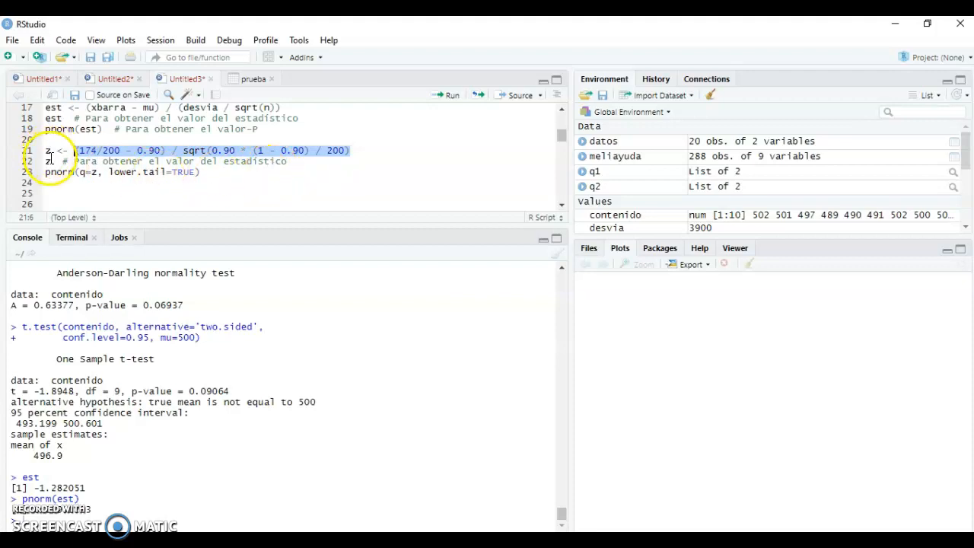
pyautogui.click(47, 159)
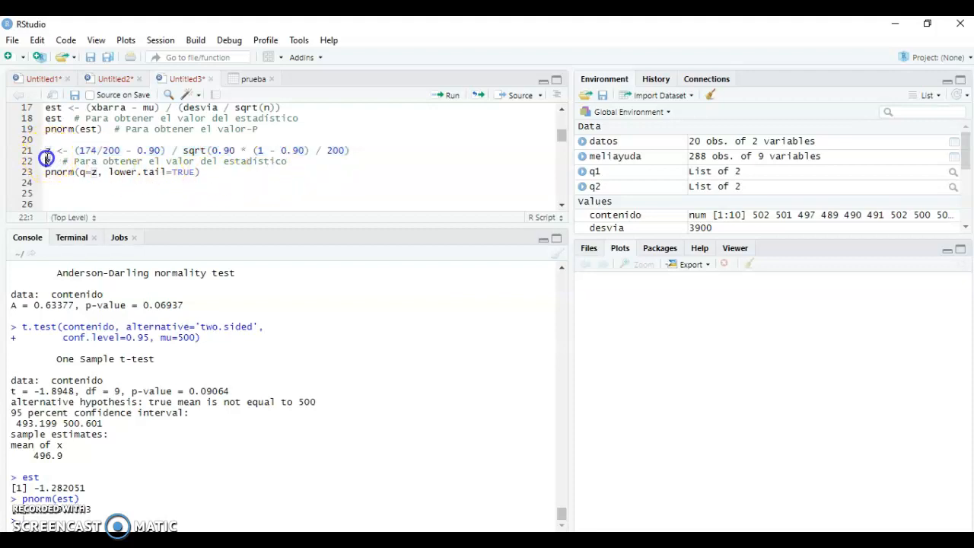
pyautogui.click(446, 95)
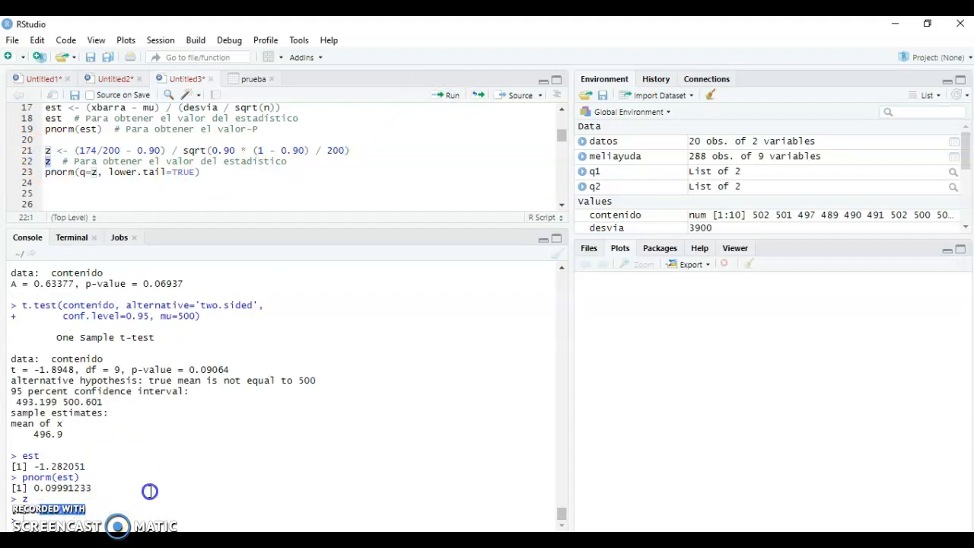
# Run pnorm(q=z, lower.tail=TRUE) to get Example 3's p-value
pyautogui.click(238, 173)
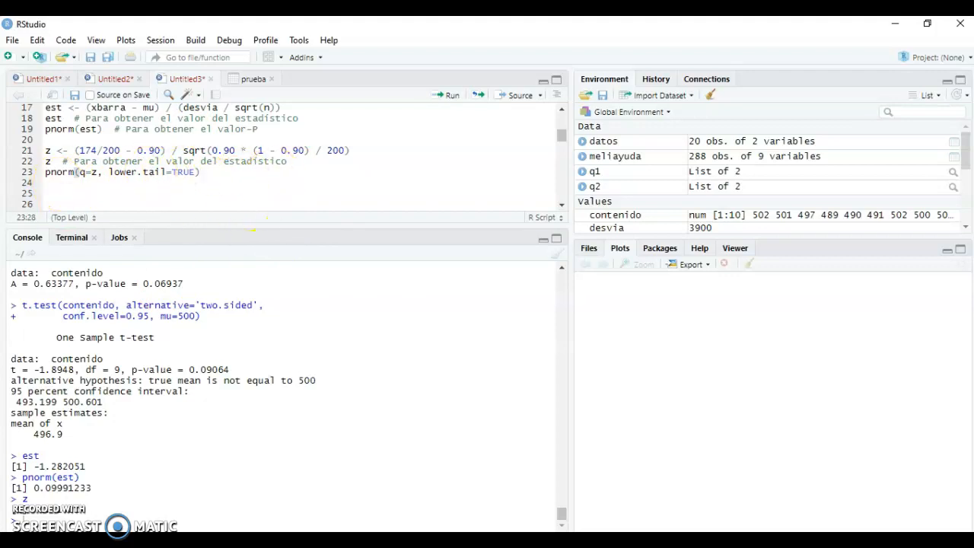
pyautogui.moveTo(272, 178); pyautogui.dragTo(9, 178)
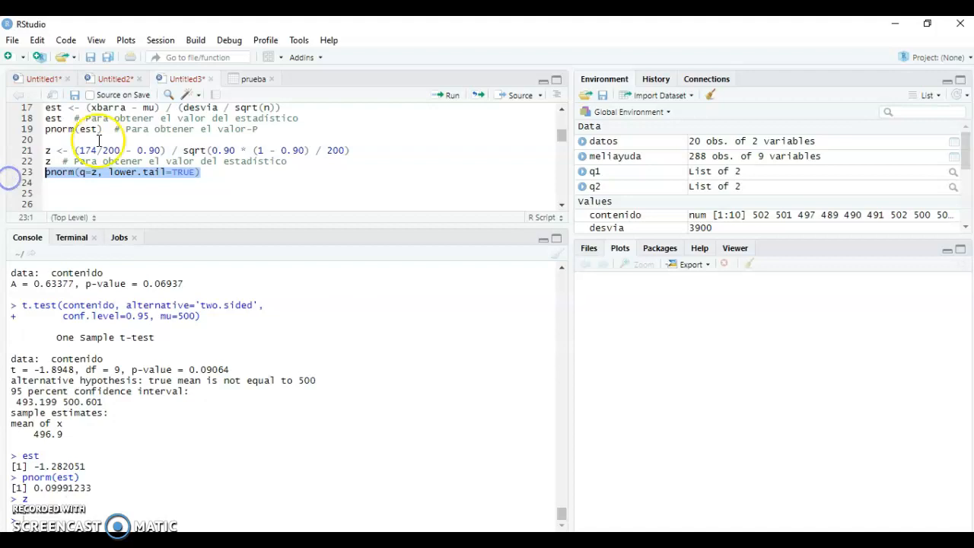
pyautogui.click(434, 97)
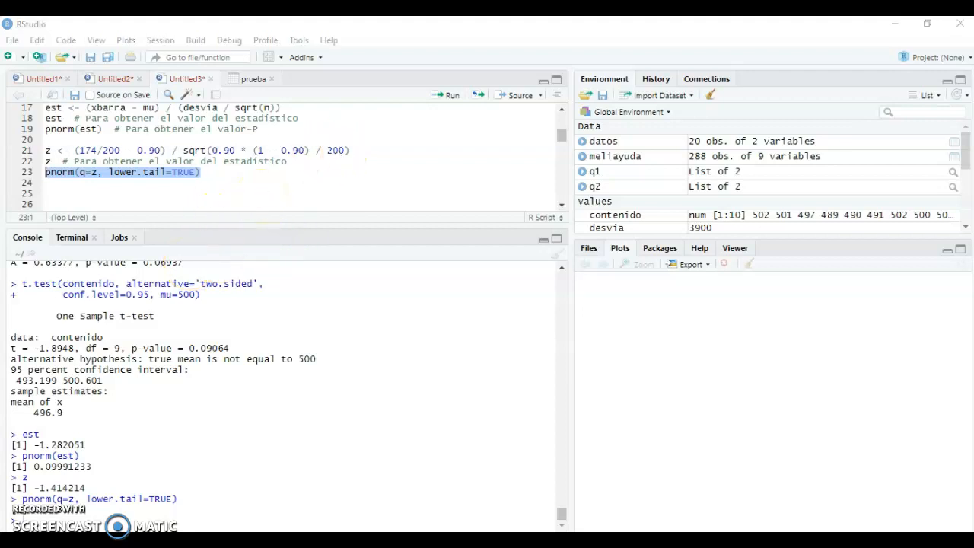
# Compare Example 3's p-value in RStudio with its hypotheses and significance level in Word
pyautogui.hotkey('alt', 'Tab')
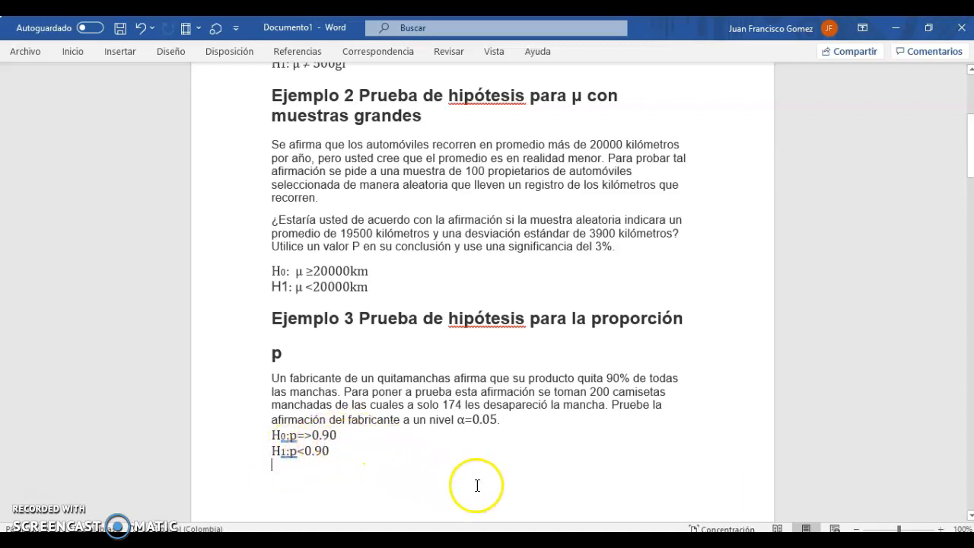
pyautogui.moveTo(455, 542)
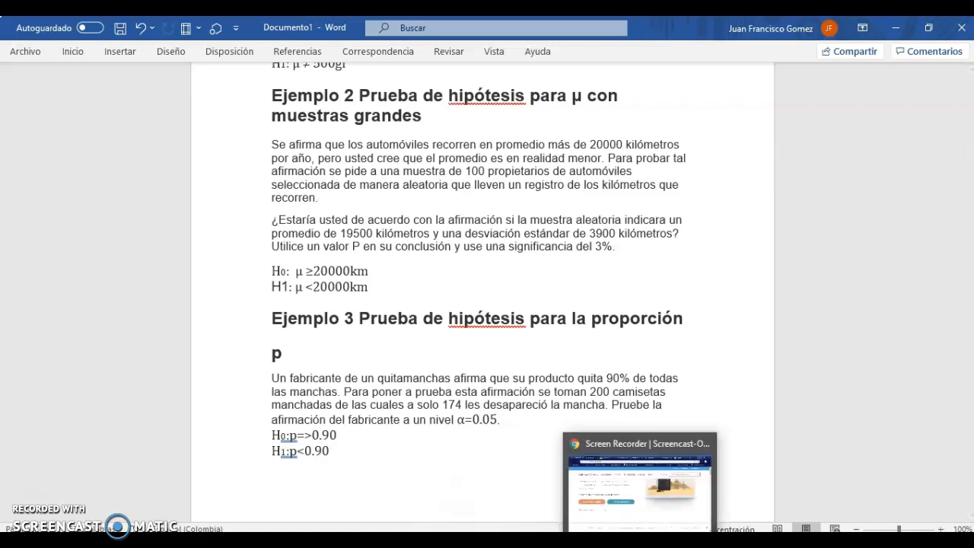
pyautogui.click(641, 542)
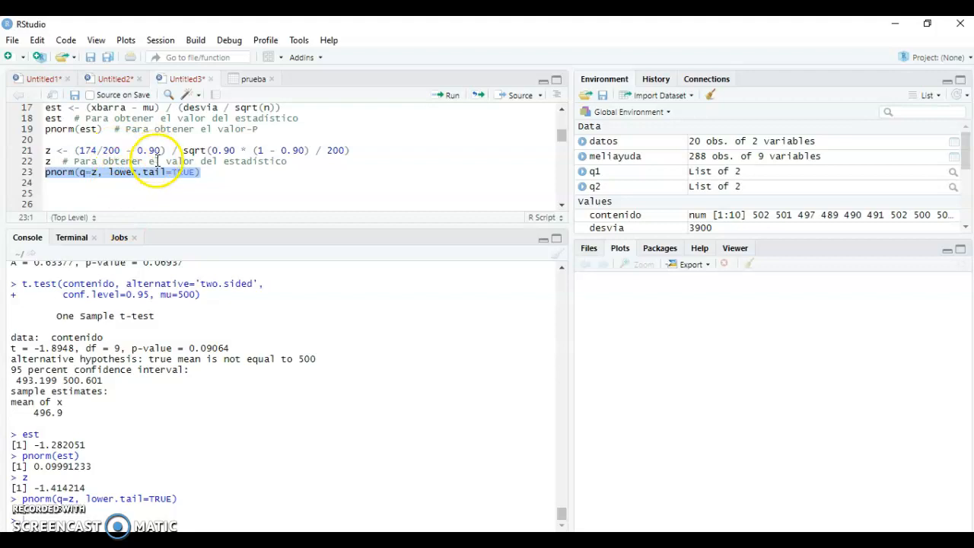
pyautogui.click(221, 170)
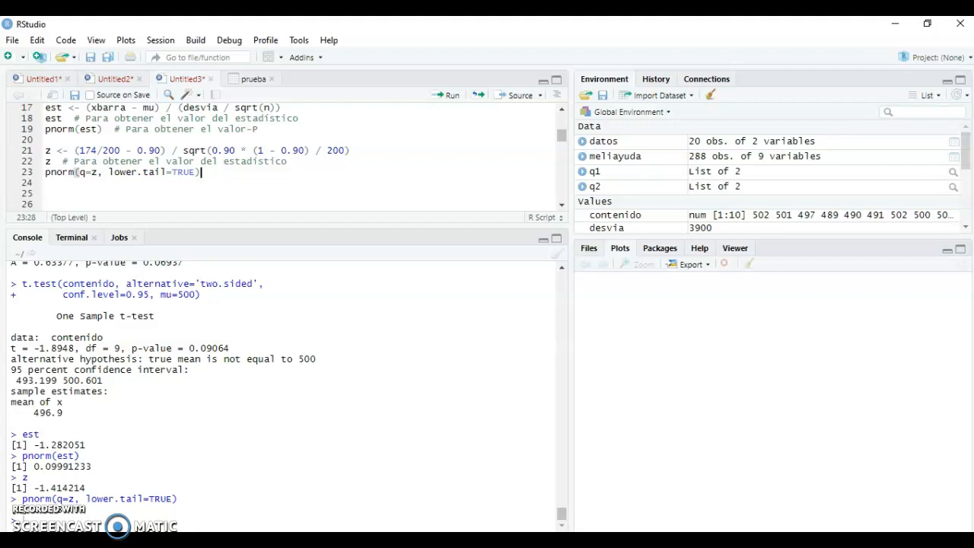
# Switch to Word and examine Example 4's variance-ratio and mean-difference problem, including the T1 and T2 data and the hypotheses
pyautogui.moveTo(455, 542)
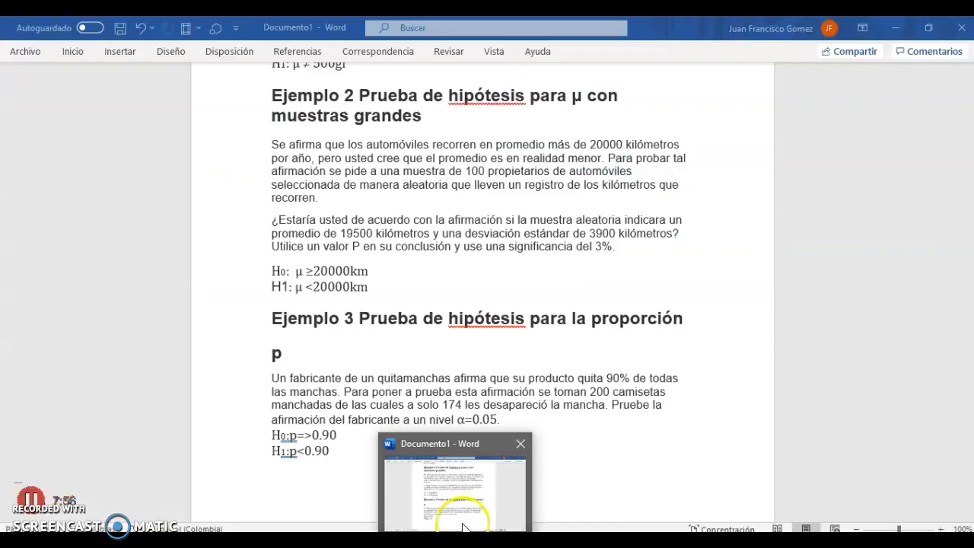
pyautogui.click(455, 494)
pyautogui.scroll(-3, 435, 466)
pyautogui.scroll(-8, 435, 466)
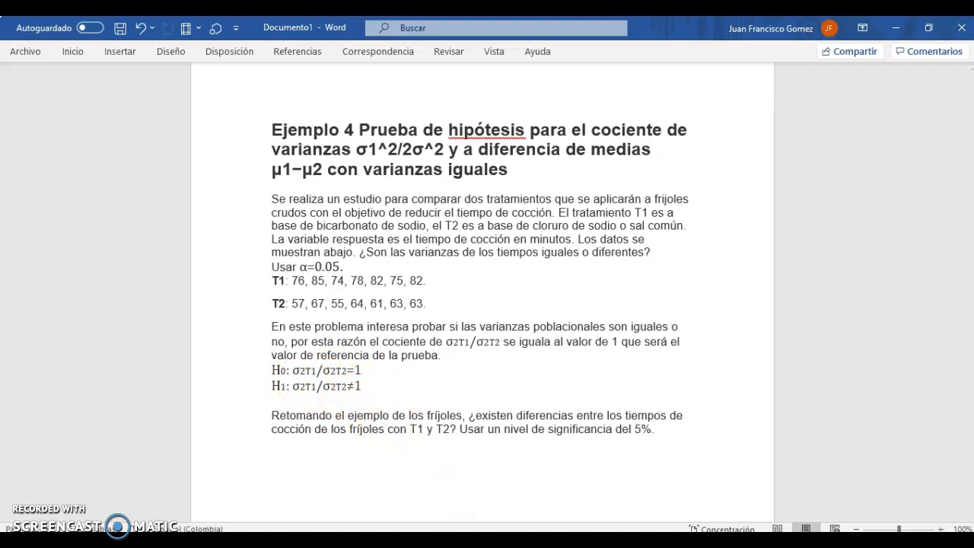
# Switch to RStudio and run the script's normal Q-Q plot block for T1 and T2, from the qqnorm calls through the legend
pyautogui.click(733, 540)
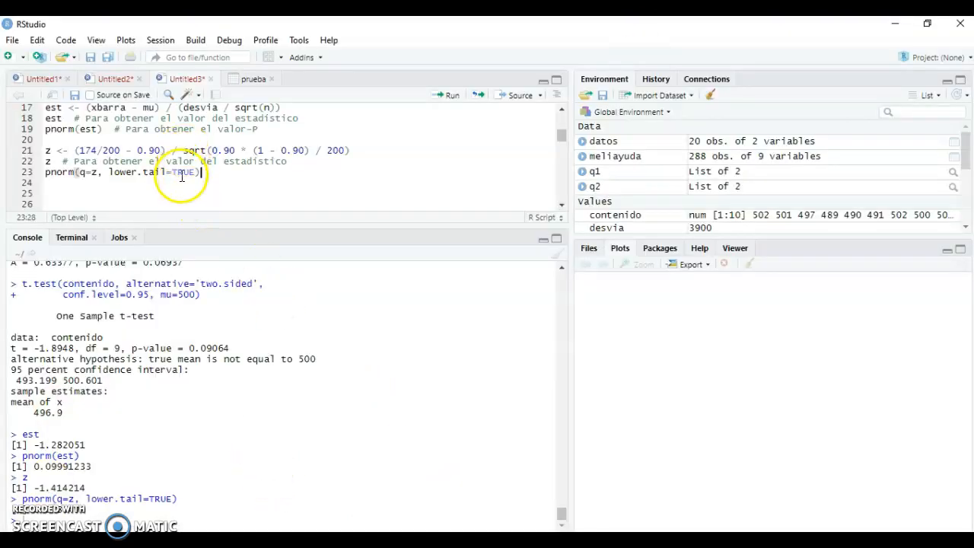
pyautogui.scroll(-3, 174, 174)
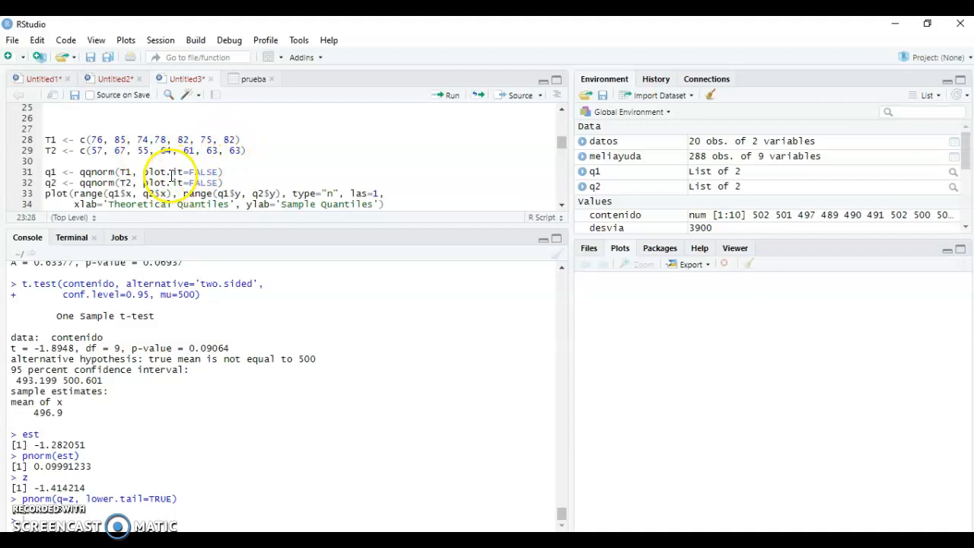
pyautogui.scroll(-3, 169, 175)
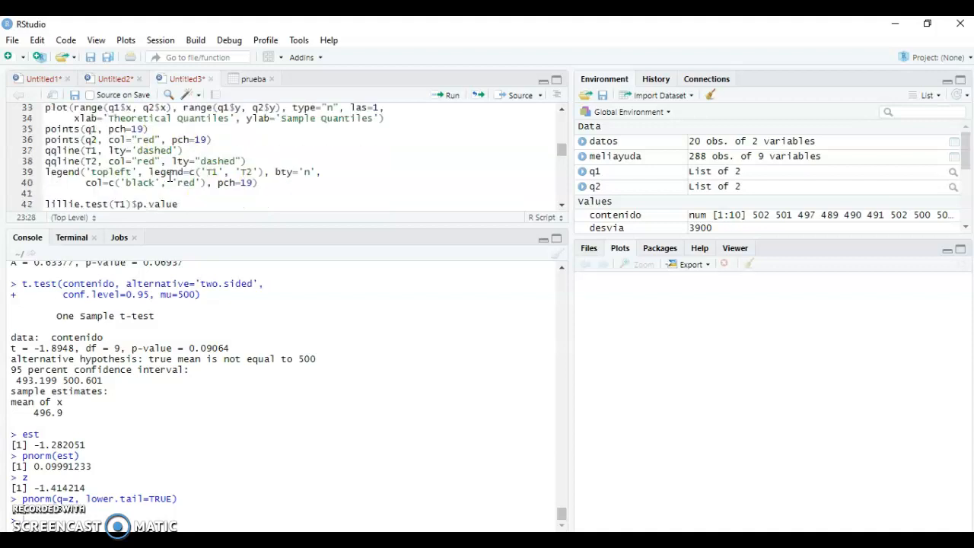
pyautogui.moveTo(259, 182); pyautogui.dragTo(43, 206)
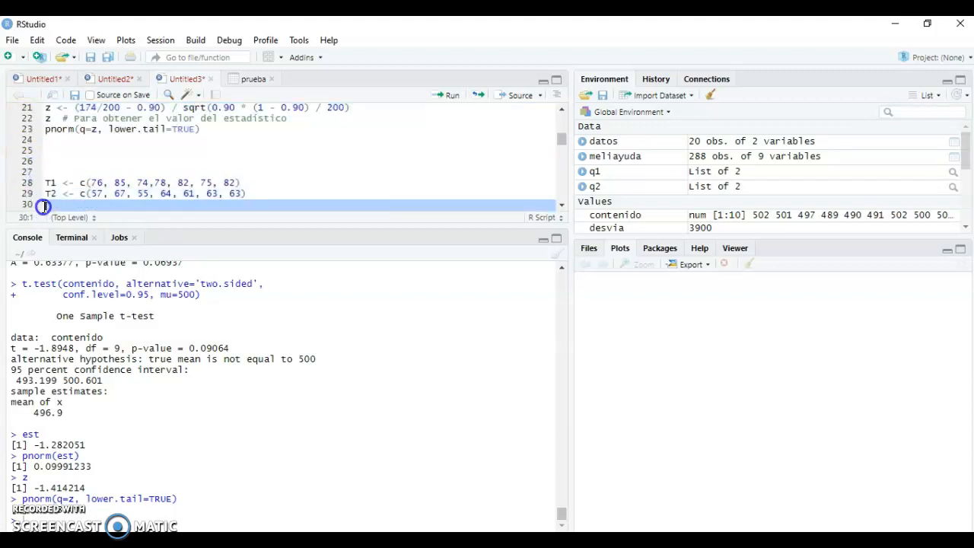
pyautogui.click(450, 95)
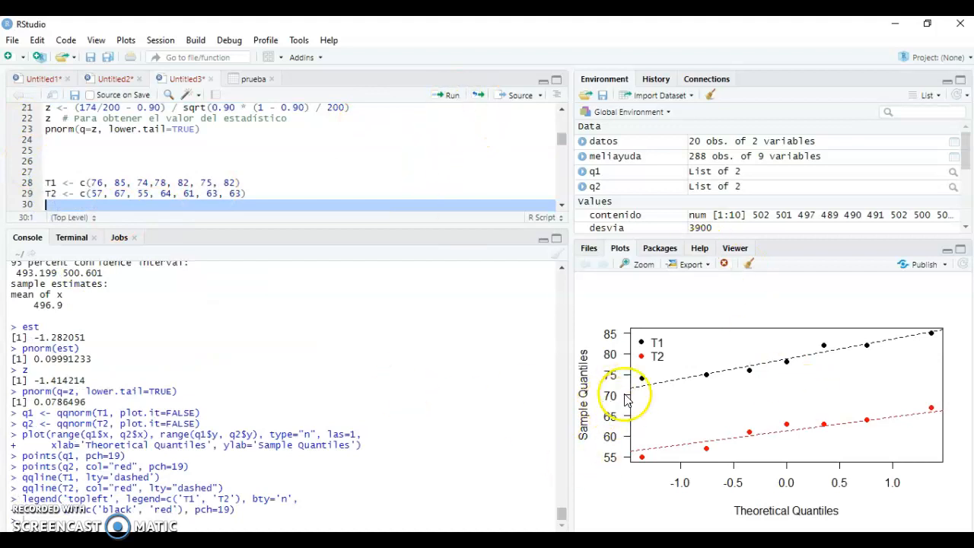
# Run the script's two lillie.test lines to get the normality p-values for T1 and T2
pyautogui.click(563, 205)
pyautogui.click(564, 206)
pyautogui.click(563, 205)
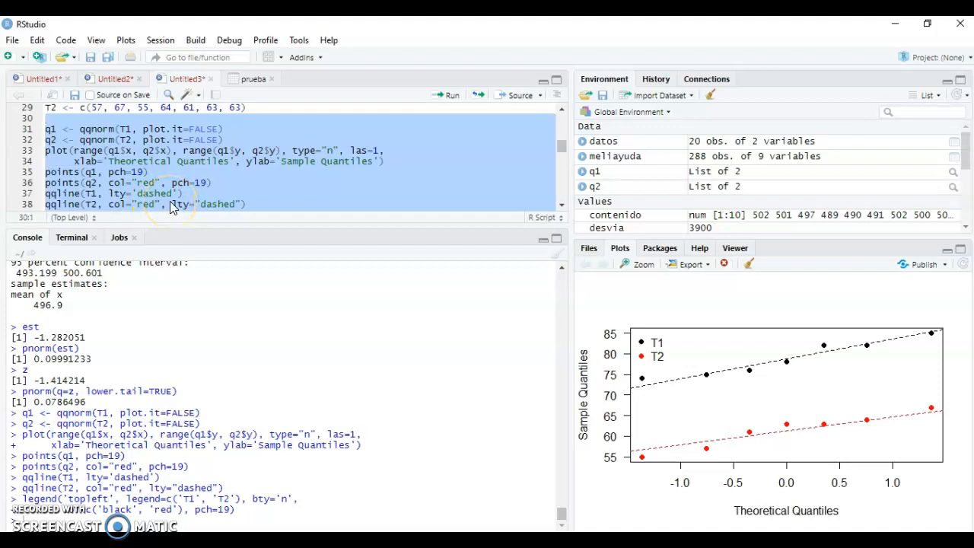
pyautogui.click(566, 208)
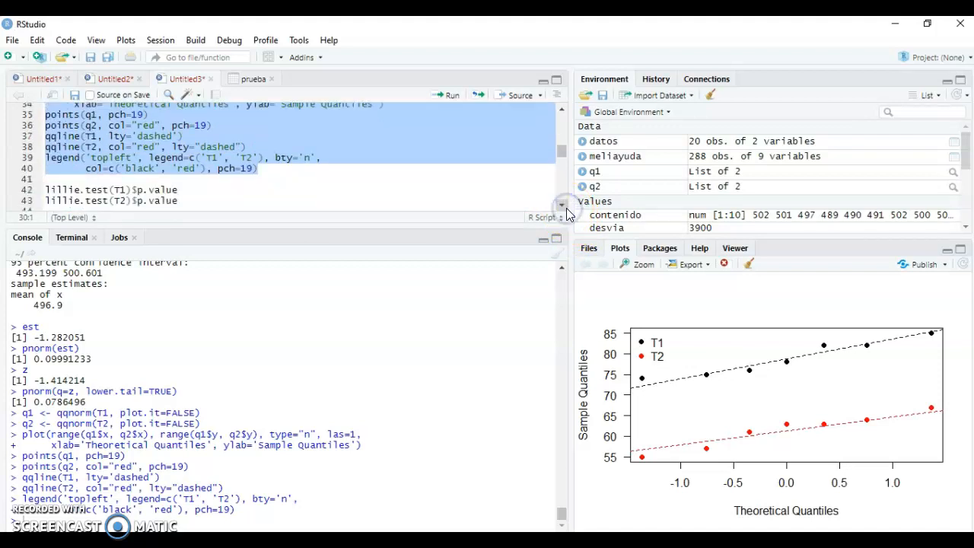
pyautogui.click(386, 203)
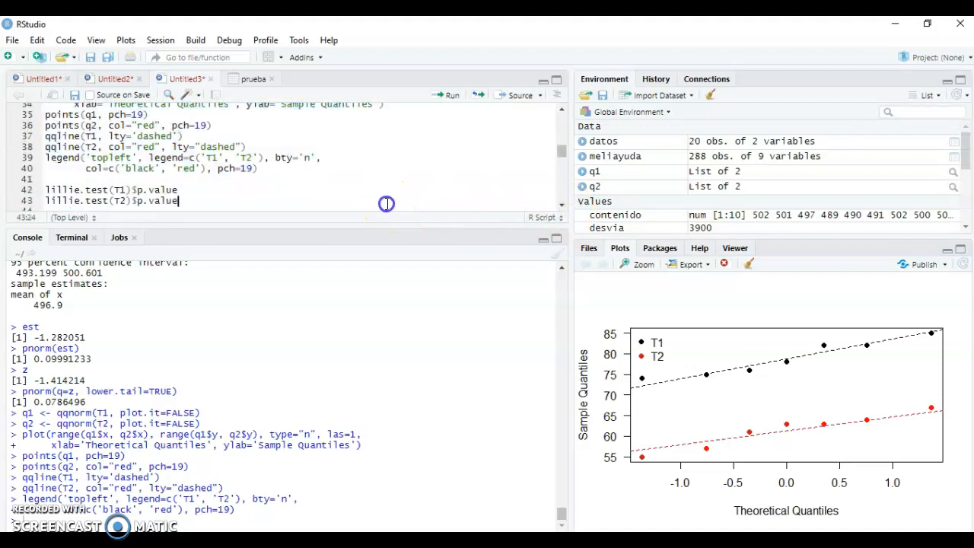
pyautogui.moveTo(386, 203); pyautogui.dragTo(7, 184)
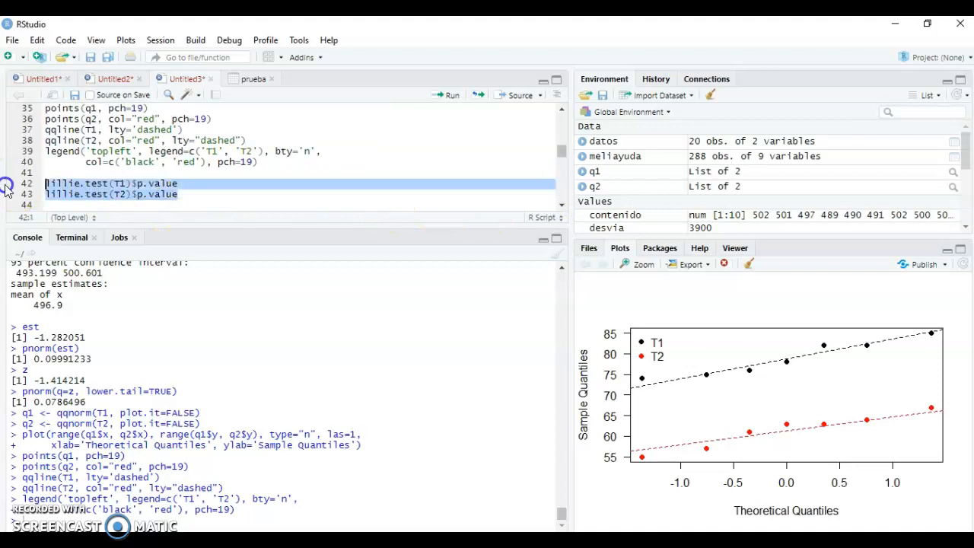
pyautogui.click(433, 101)
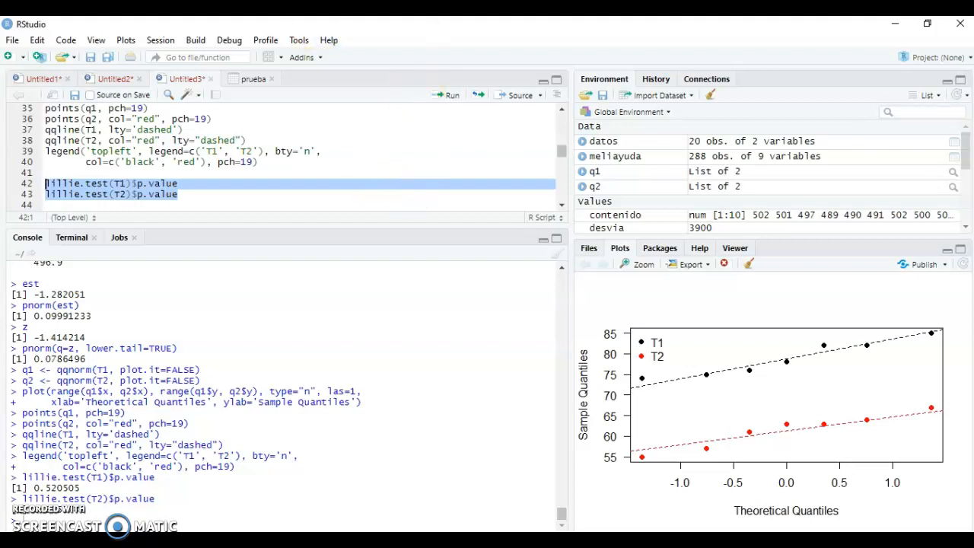
# Run the script's two-sided var.test of T1 against T2 with null.value=1 and conf.level=0.95
pyautogui.click(563, 204)
pyautogui.click(564, 204)
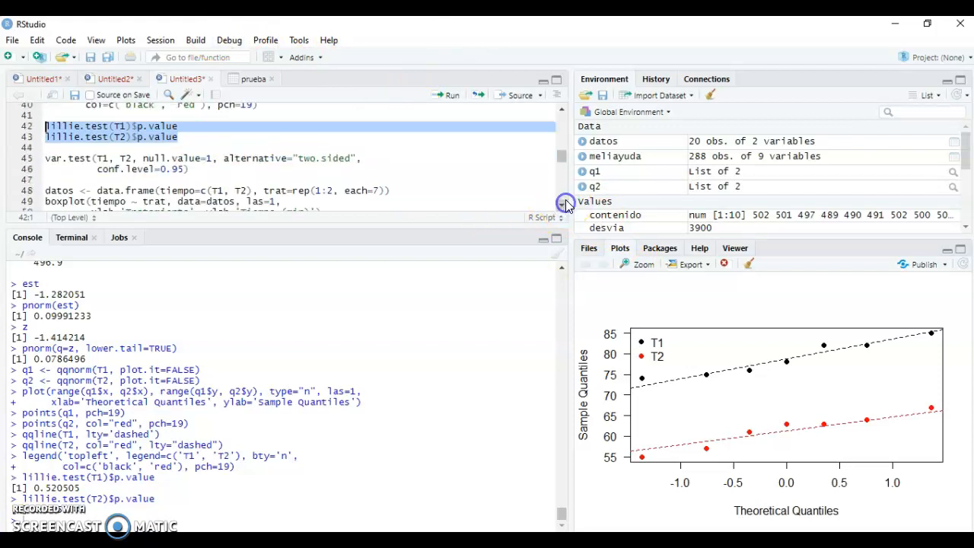
pyautogui.click(181, 169)
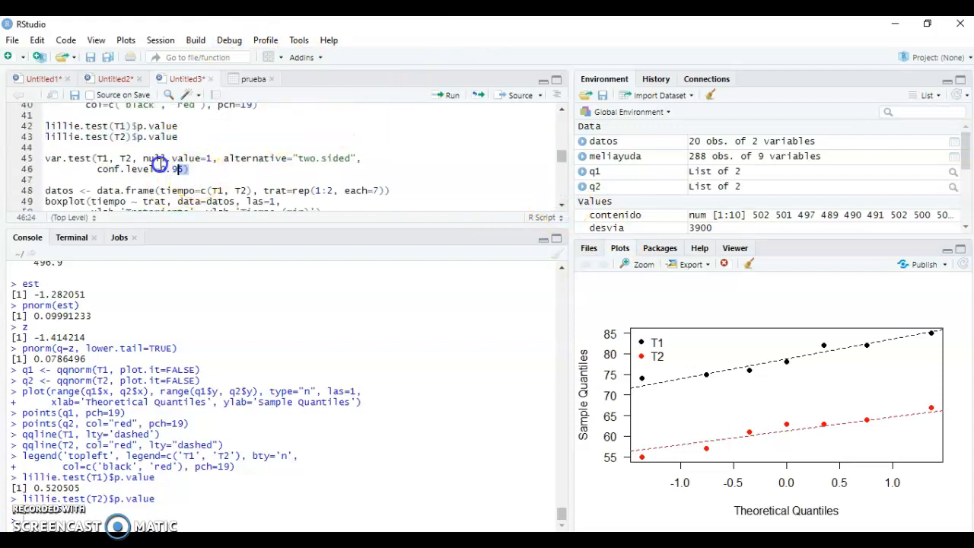
pyautogui.moveTo(189, 169); pyautogui.dragTo(31, 158)
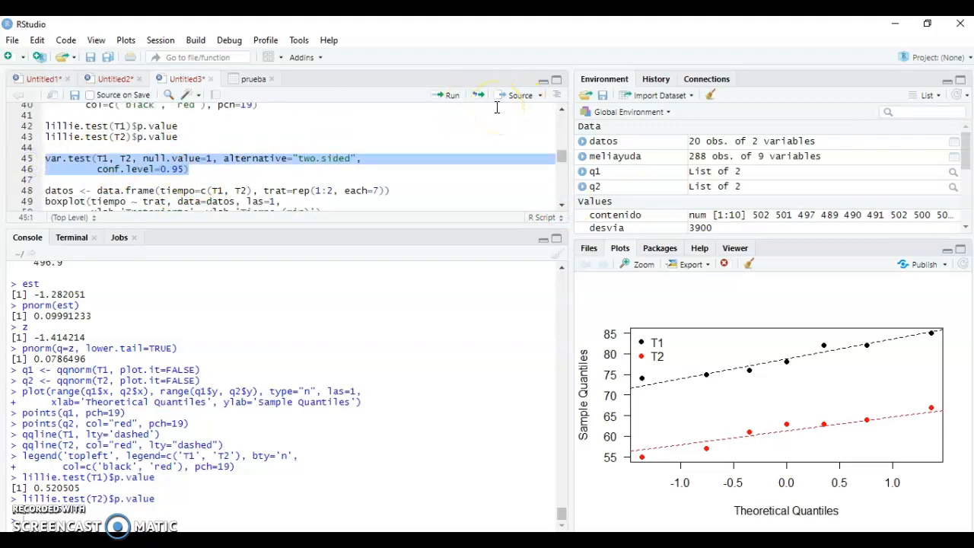
pyautogui.click(445, 96)
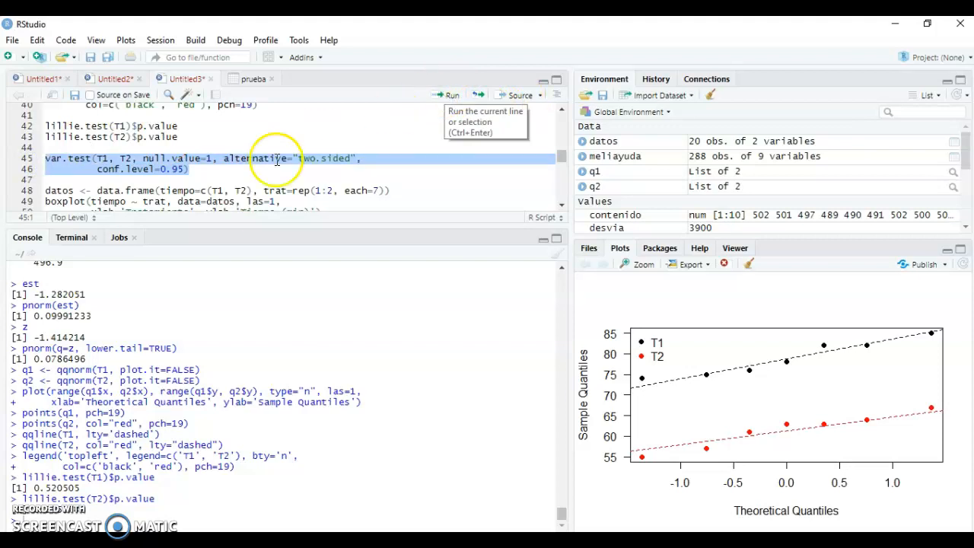
pyautogui.click(444, 107)
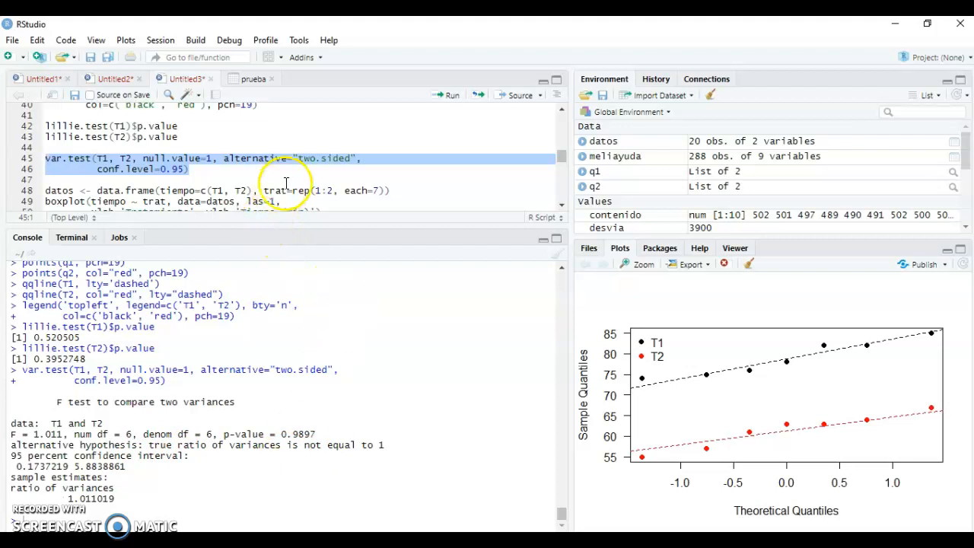
# Run the script lines that build the datos data frame from T1 and T2 and draw the boxplot of tiempo by trat
pyautogui.click(561, 204)
pyautogui.click(561, 204)
pyautogui.moveTo(342, 159); pyautogui.dragTo(44, 134)
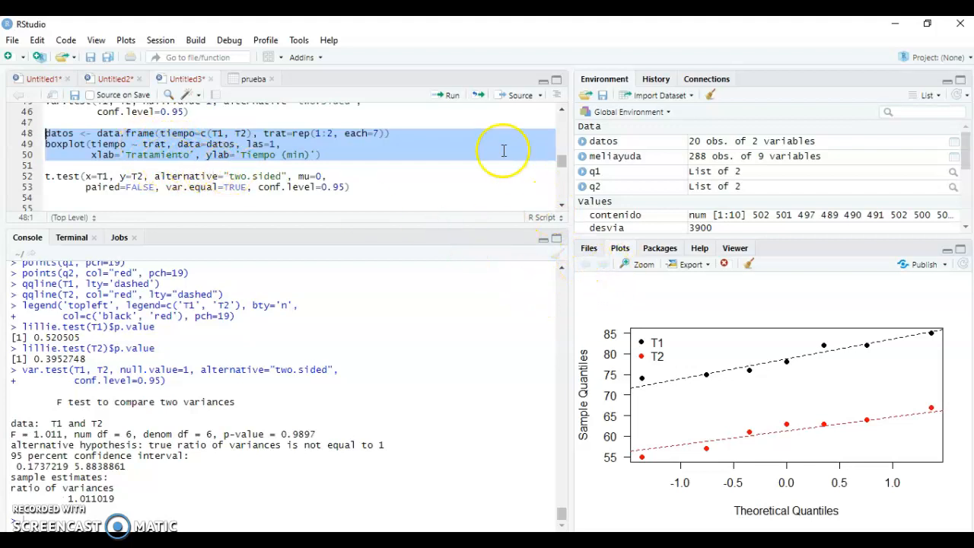
pyautogui.click(440, 96)
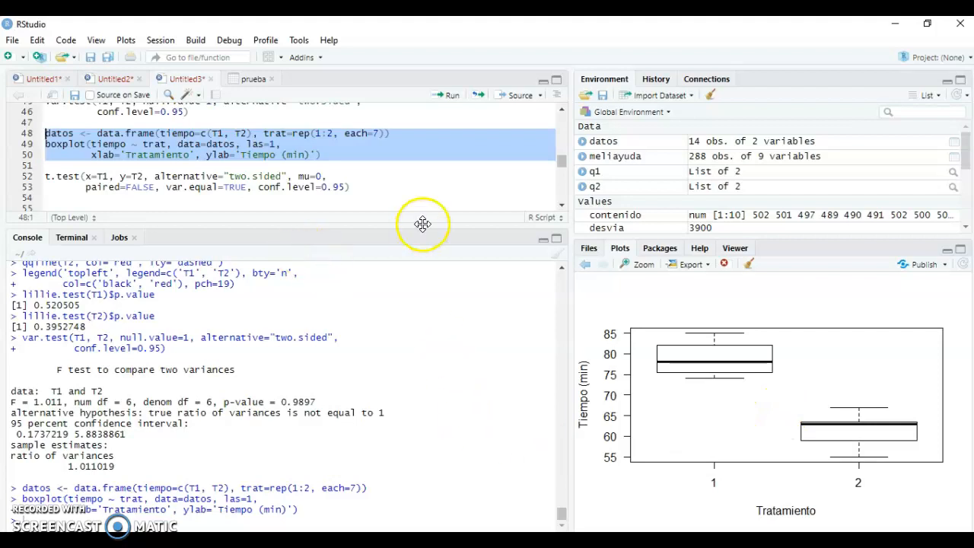
# Run the script's two-sided, unpaired t.test of T1 and T2 with mu=0, var.equal=TRUE and conf.level=0.95
pyautogui.click(383, 191)
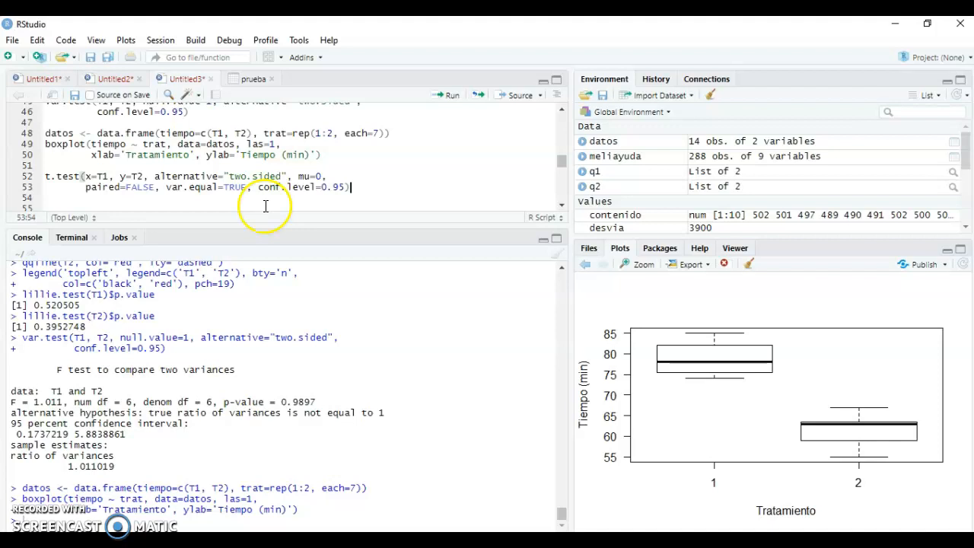
pyautogui.moveTo(403, 190); pyautogui.dragTo(50, 180)
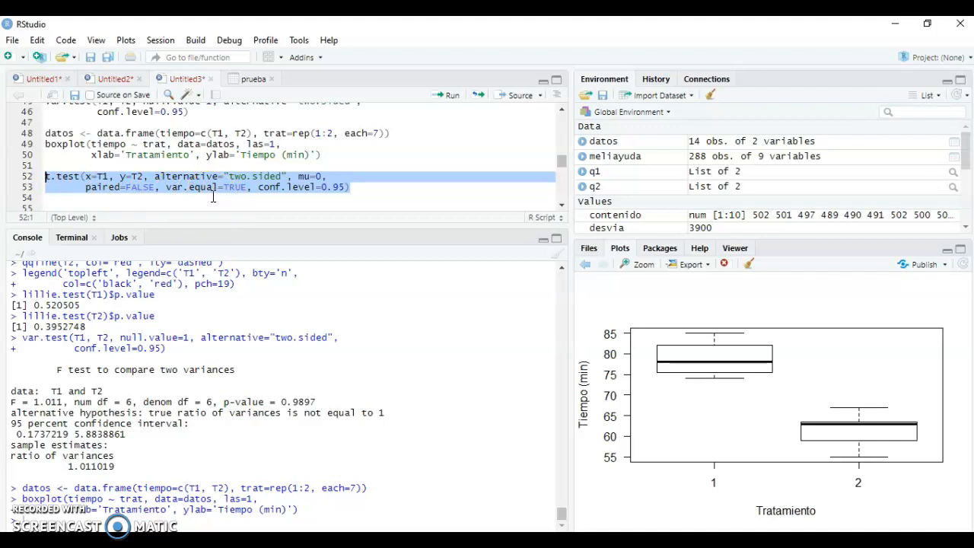
pyautogui.click(439, 97)
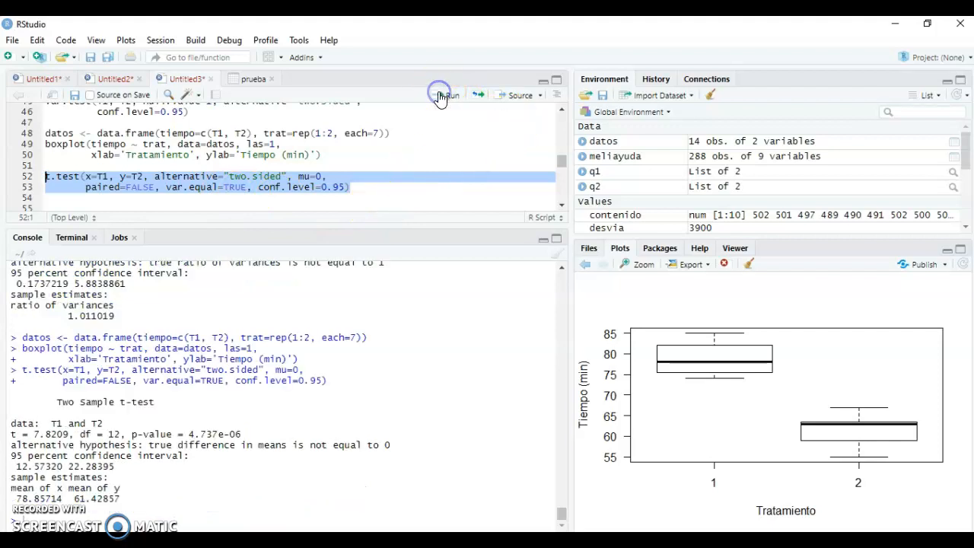
pyautogui.click(199, 454)
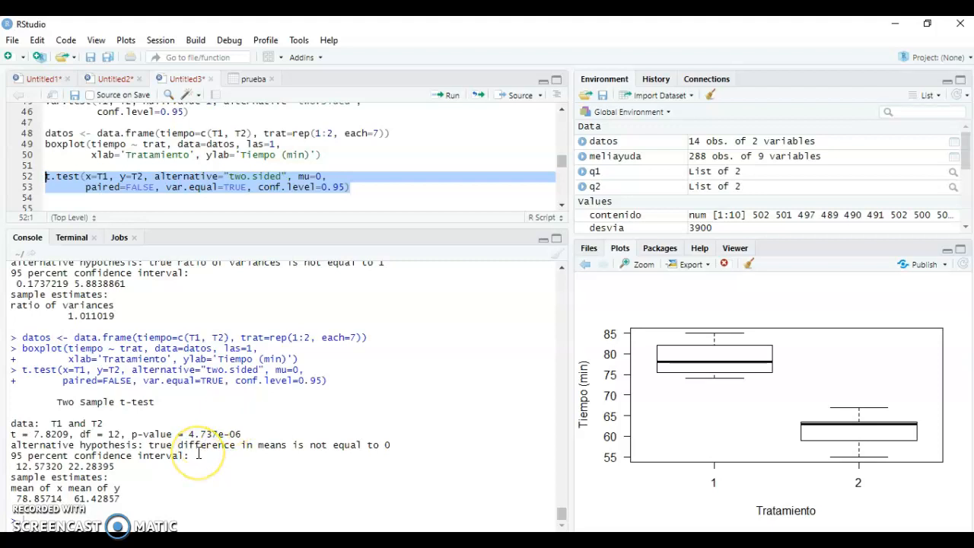